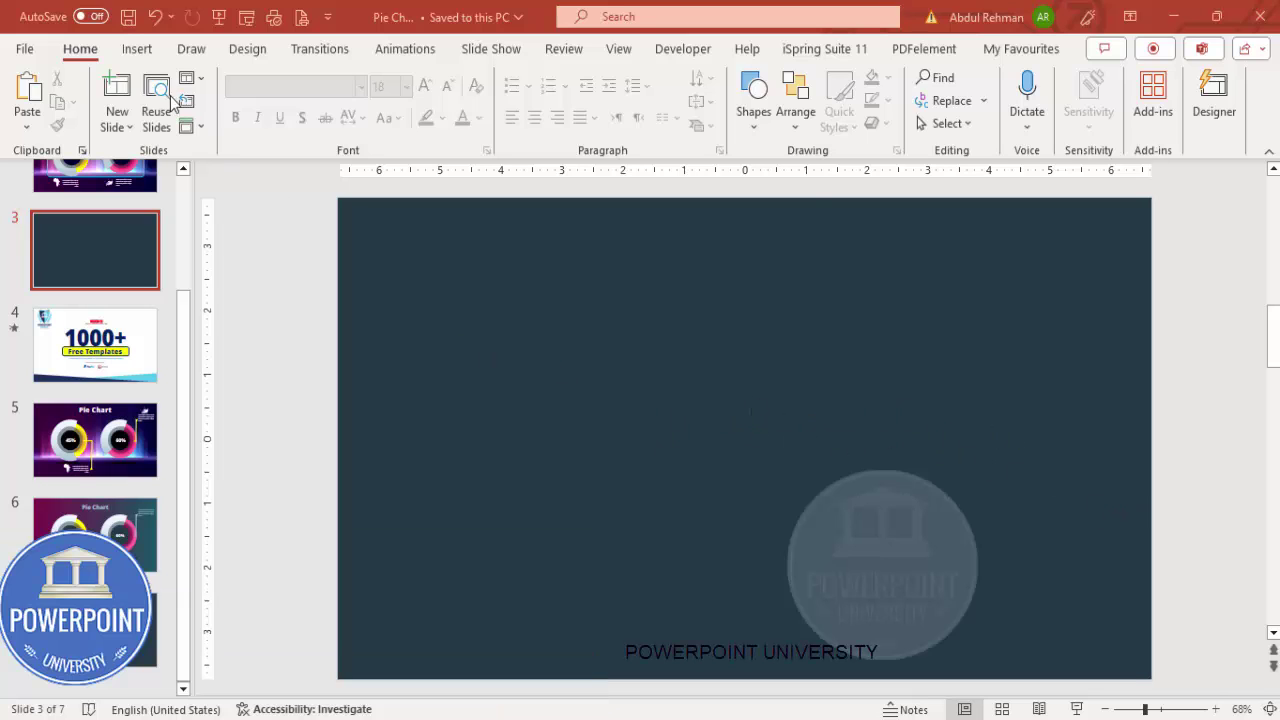
Step: With blank dark-slate slide 3 selected, switch to the Insert tab
left_click(137, 49)
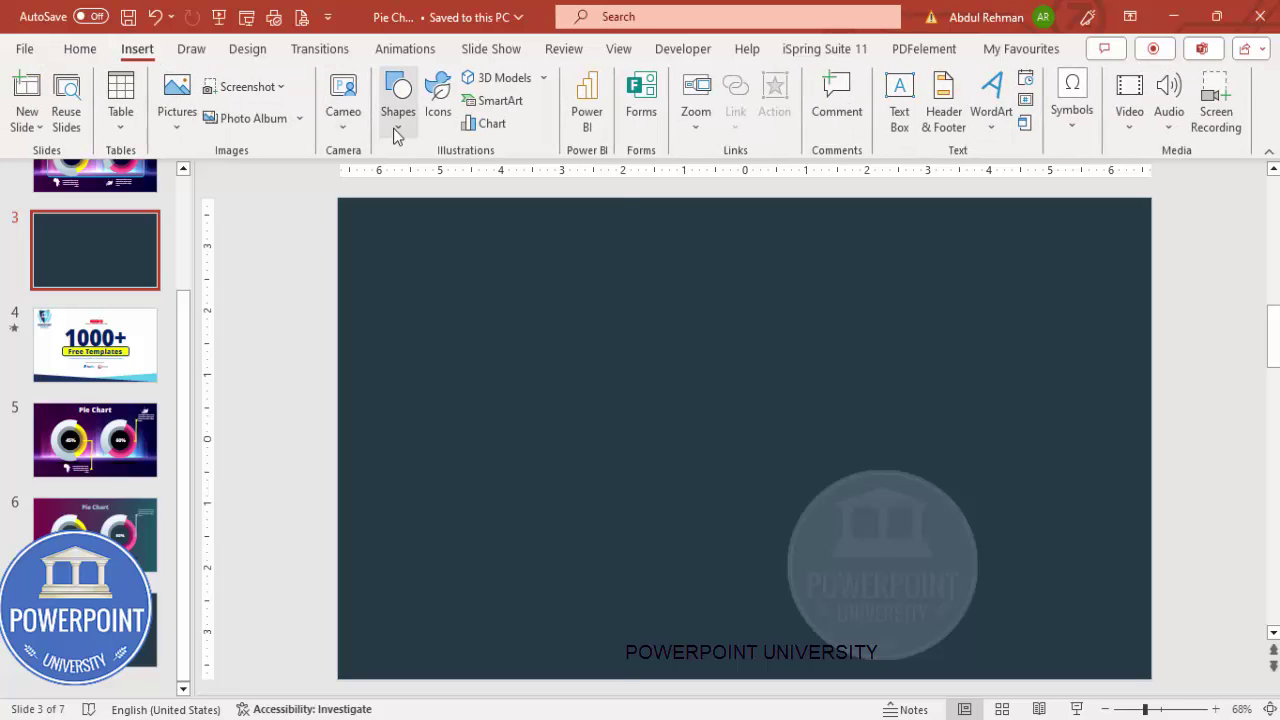
Step: Insert a Block Arc shape on slide 3 and size it 3.7 by 3.7 inches
left_click(397, 132)
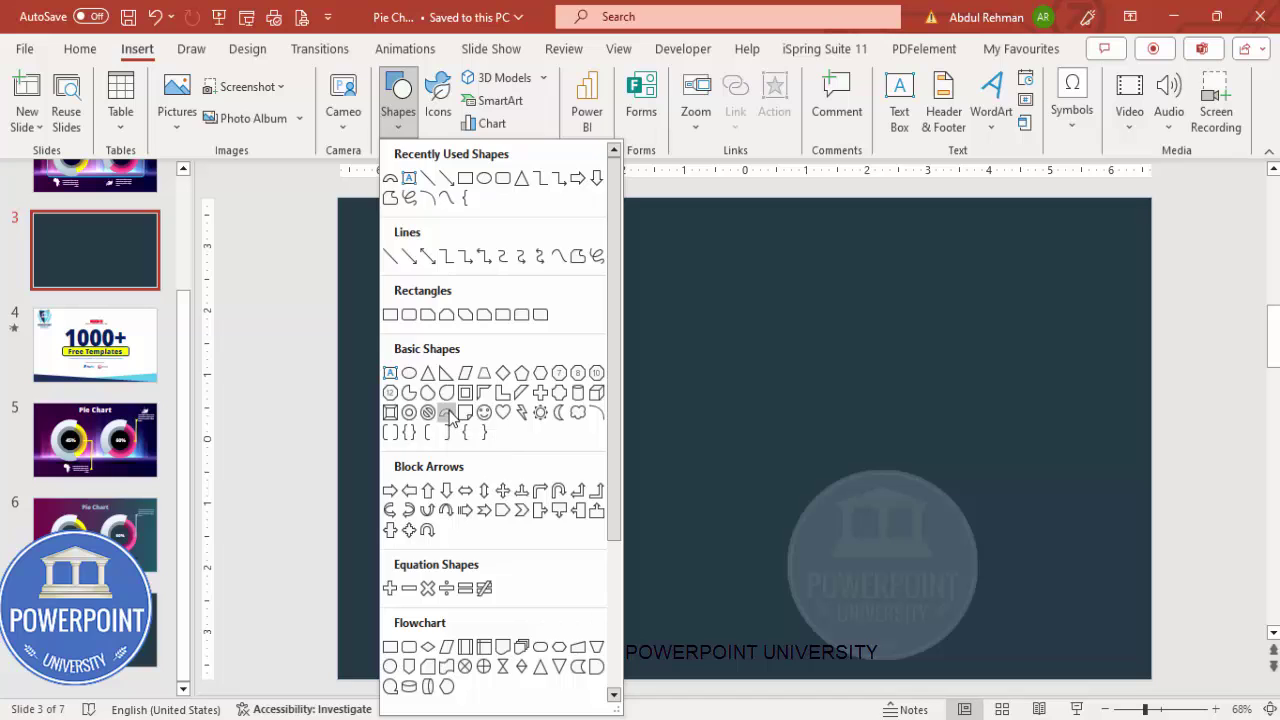
left_click(447, 413)
left_click(683, 344)
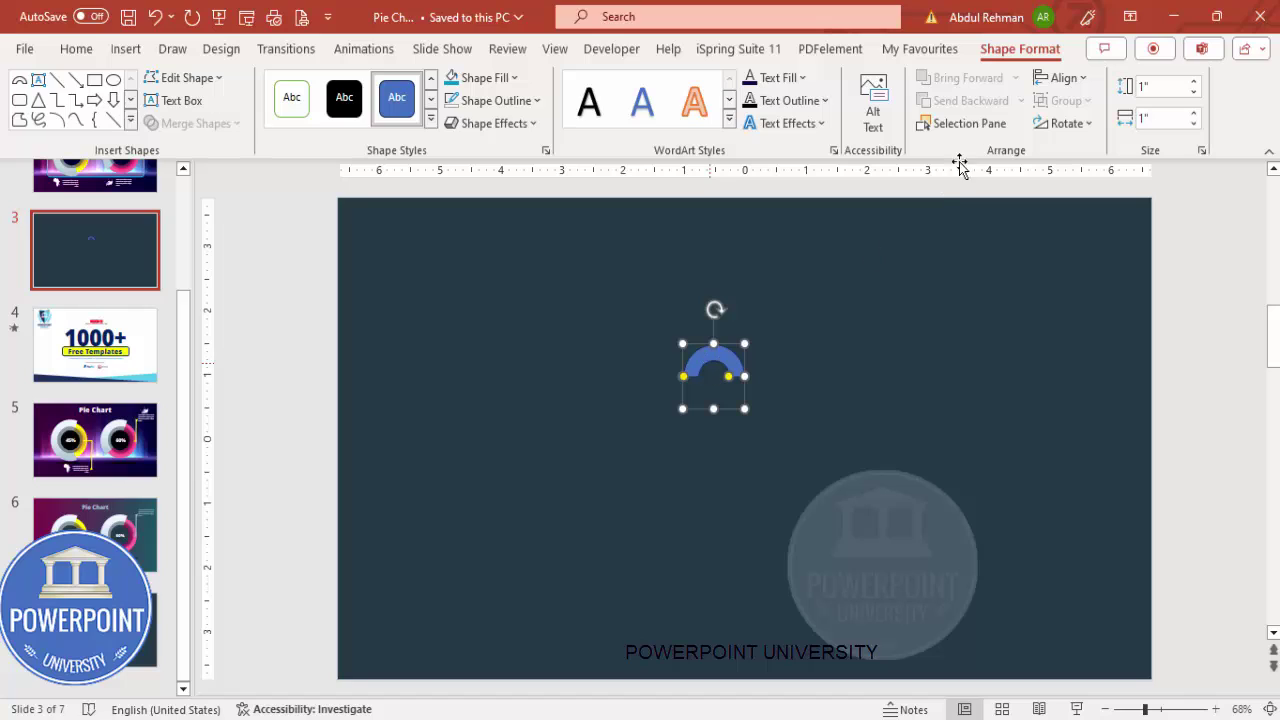
left_click(1169, 87)
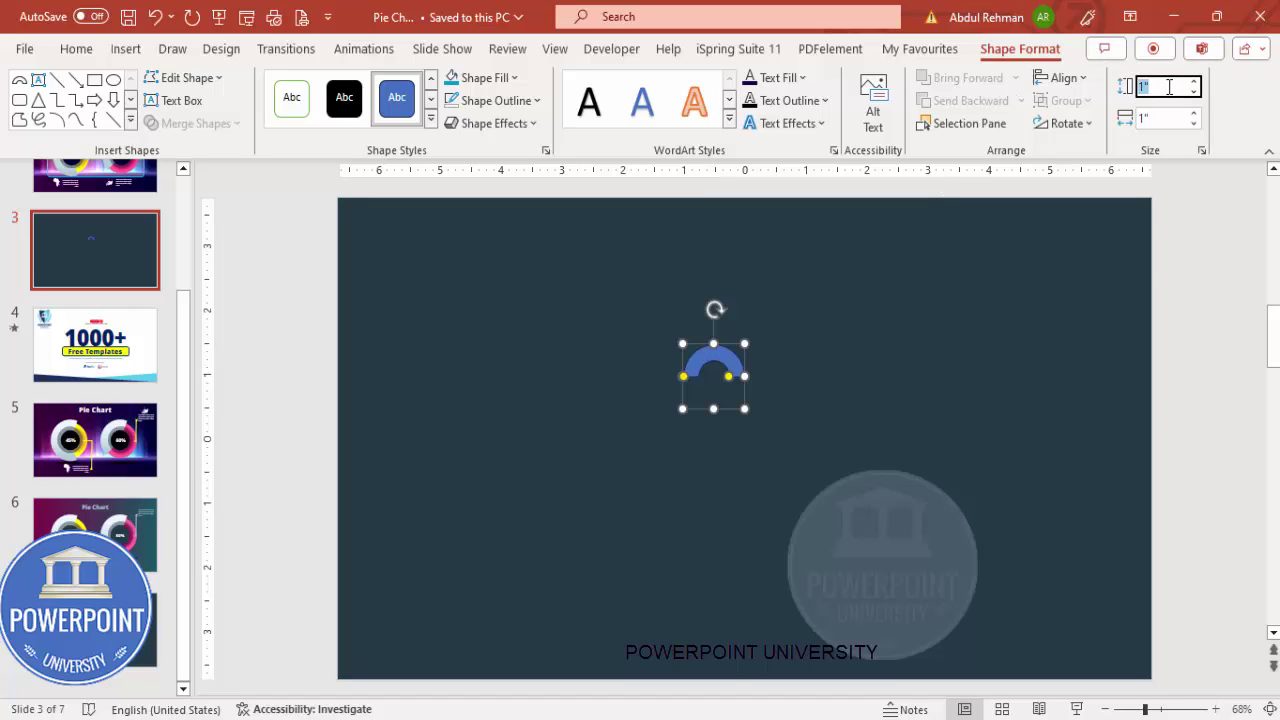
type("3.7")
left_click(1172, 113)
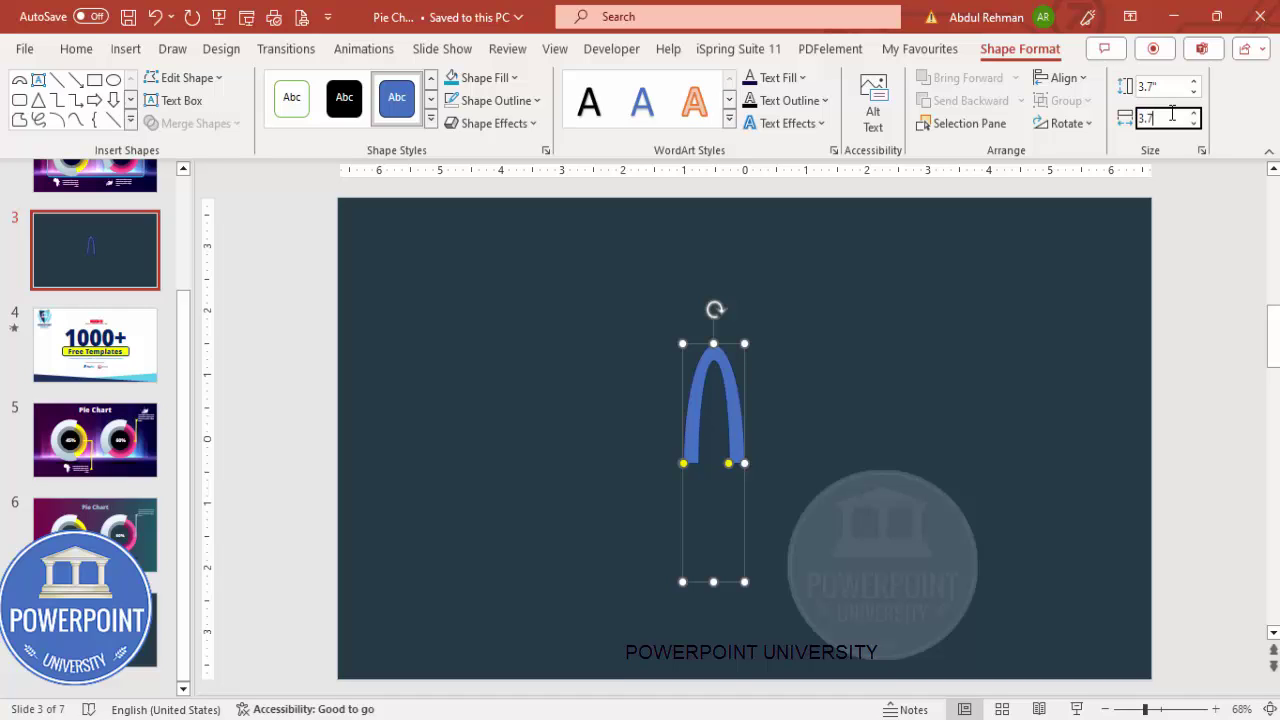
type("3.7")
key("Return")
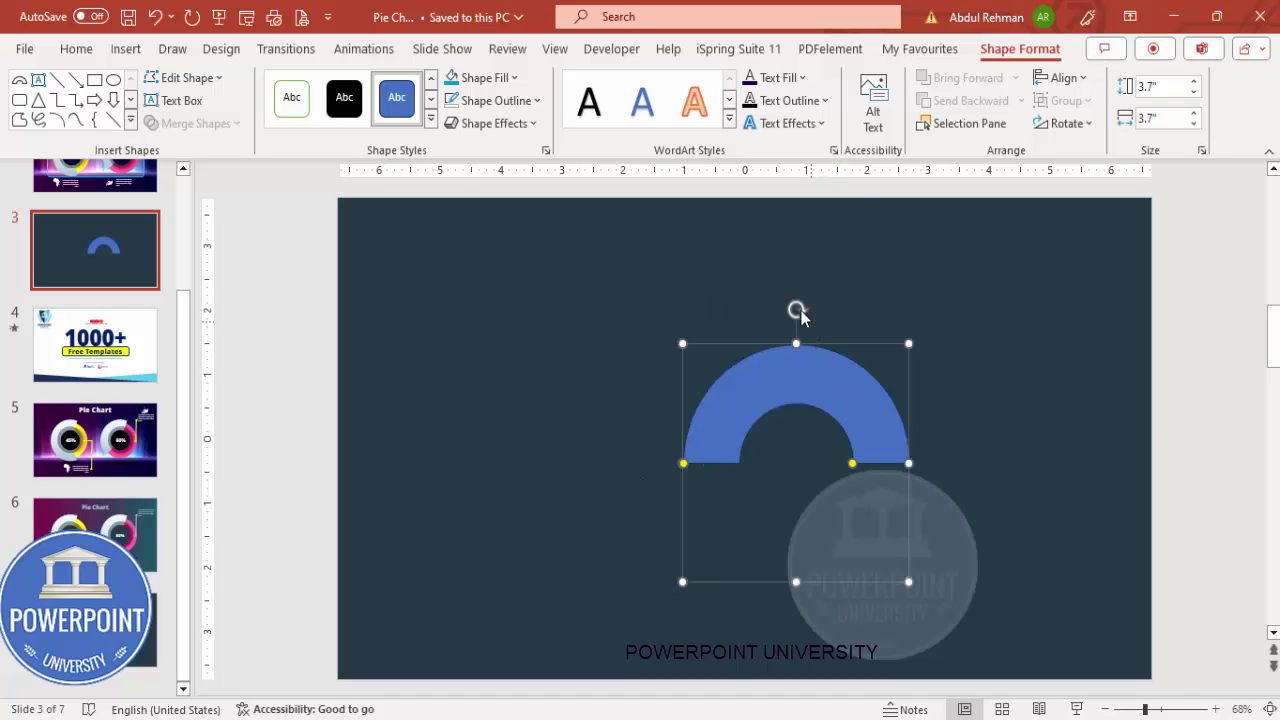
Step: Rotate the block arc clockwise and drag its adjustment handles to lengthen both ends
left_click_drag(797, 307, 942, 462)
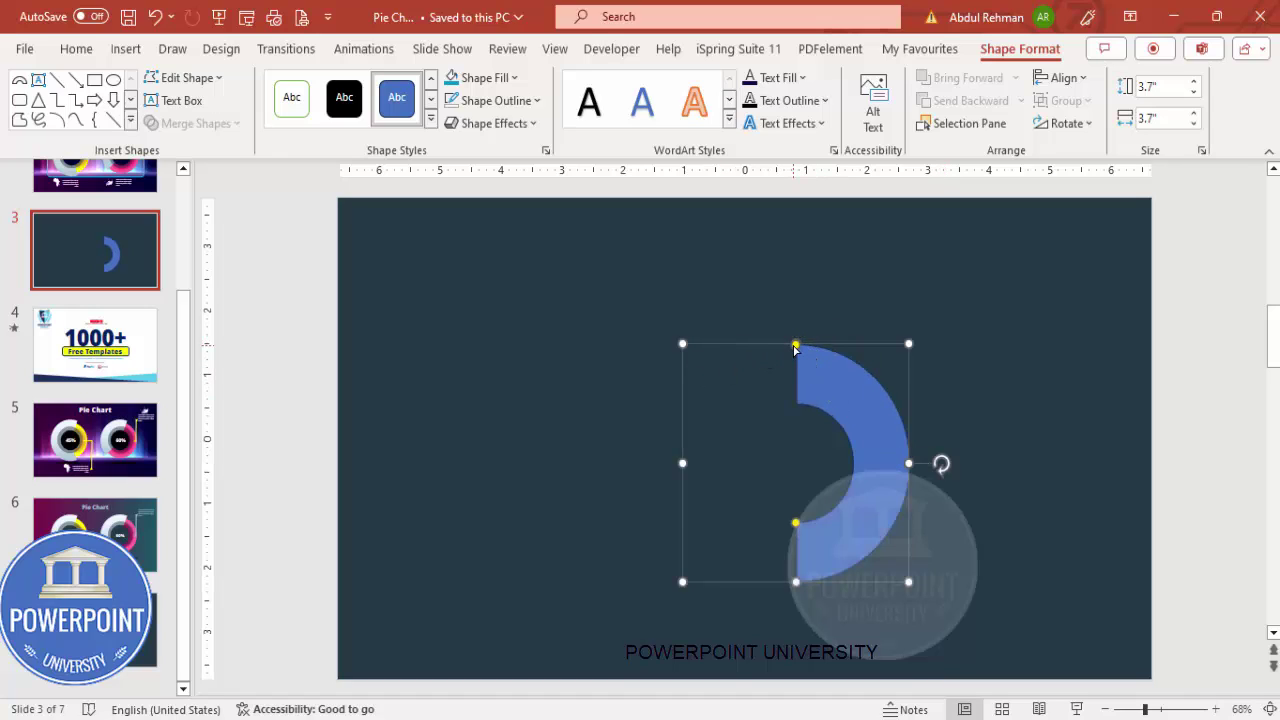
left_click_drag(796, 348, 715, 373)
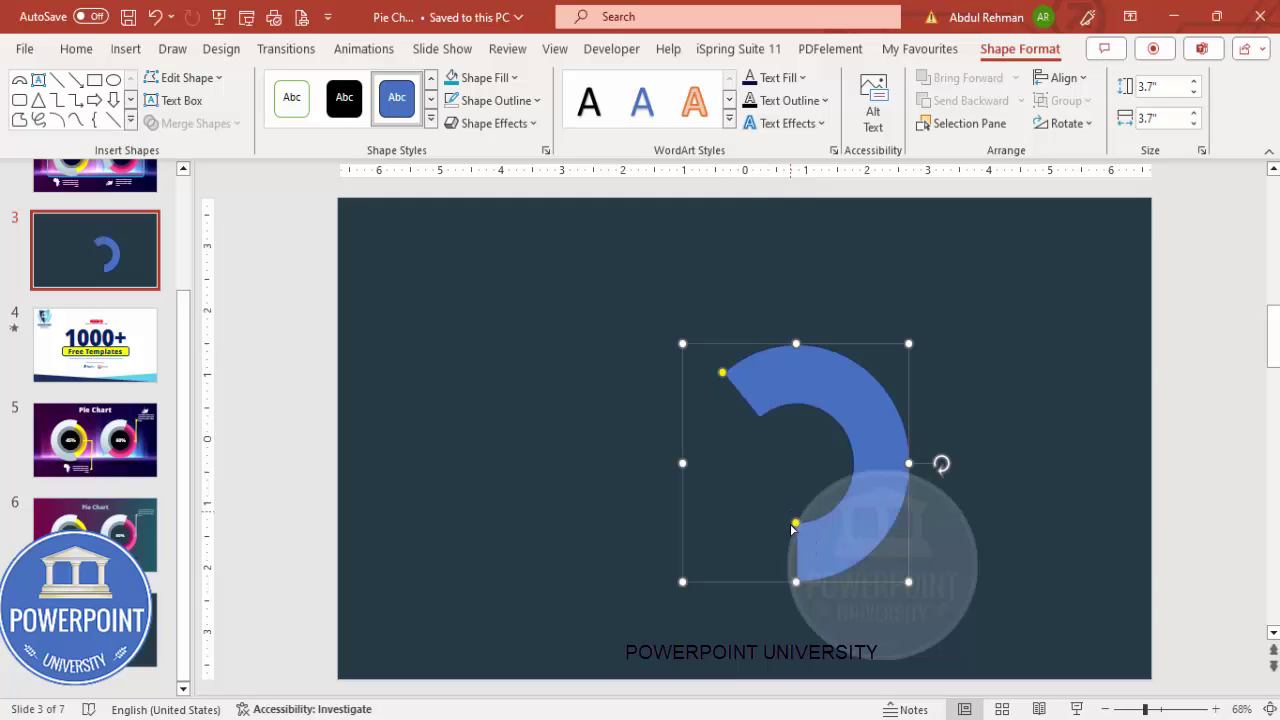
left_click_drag(796, 524, 788, 522)
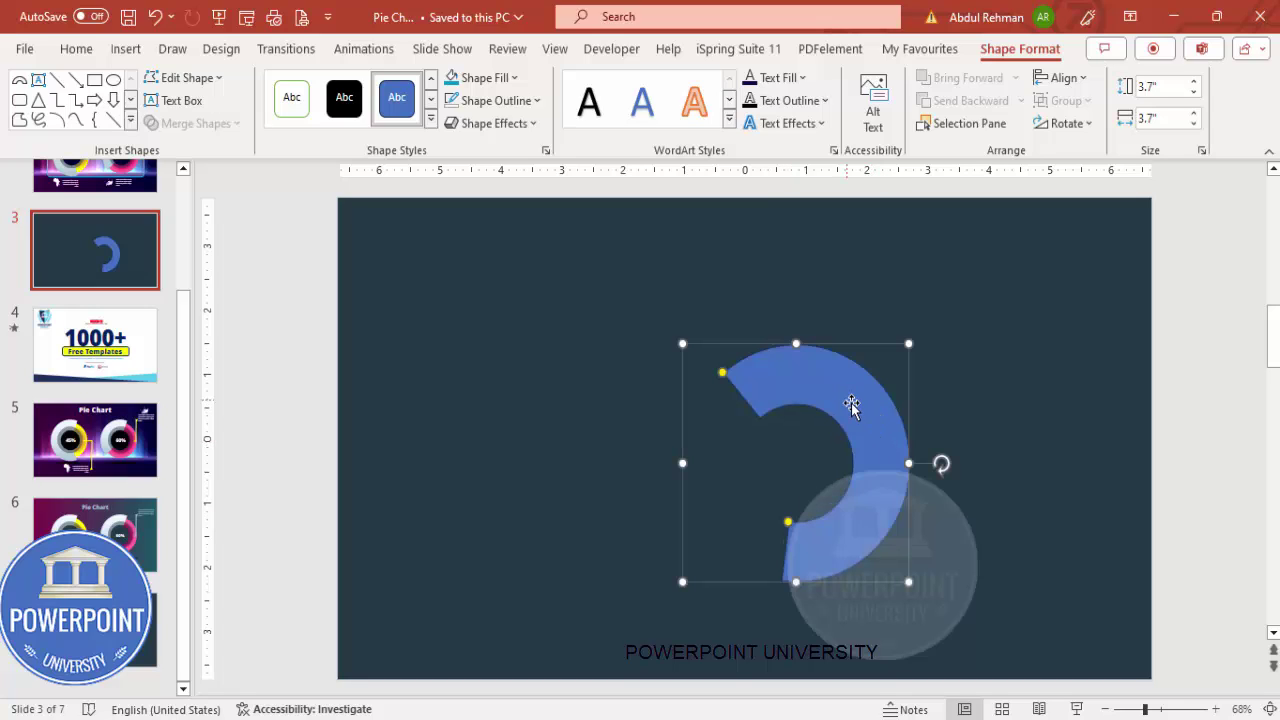
left_click(505, 102)
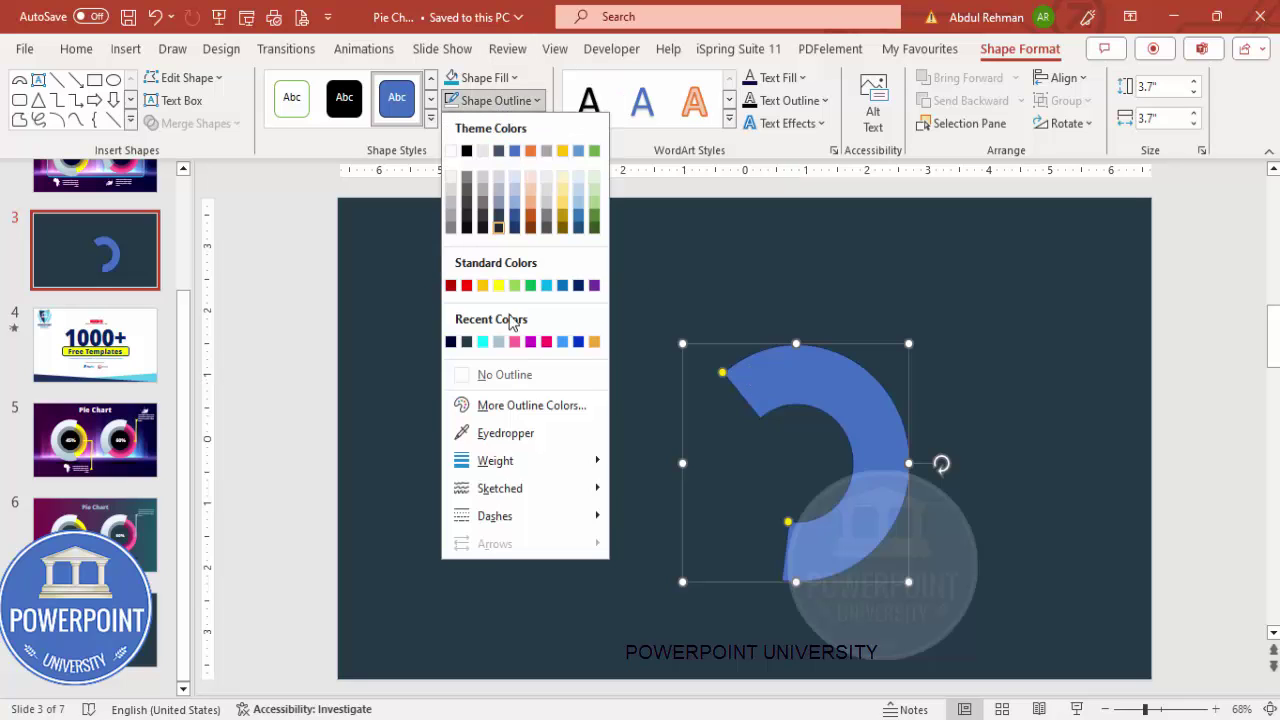
Step: Fill the arc yellow with no outline, move it up to mid-slide, and Ctrl-drag a copy up-right
left_click(514, 373)
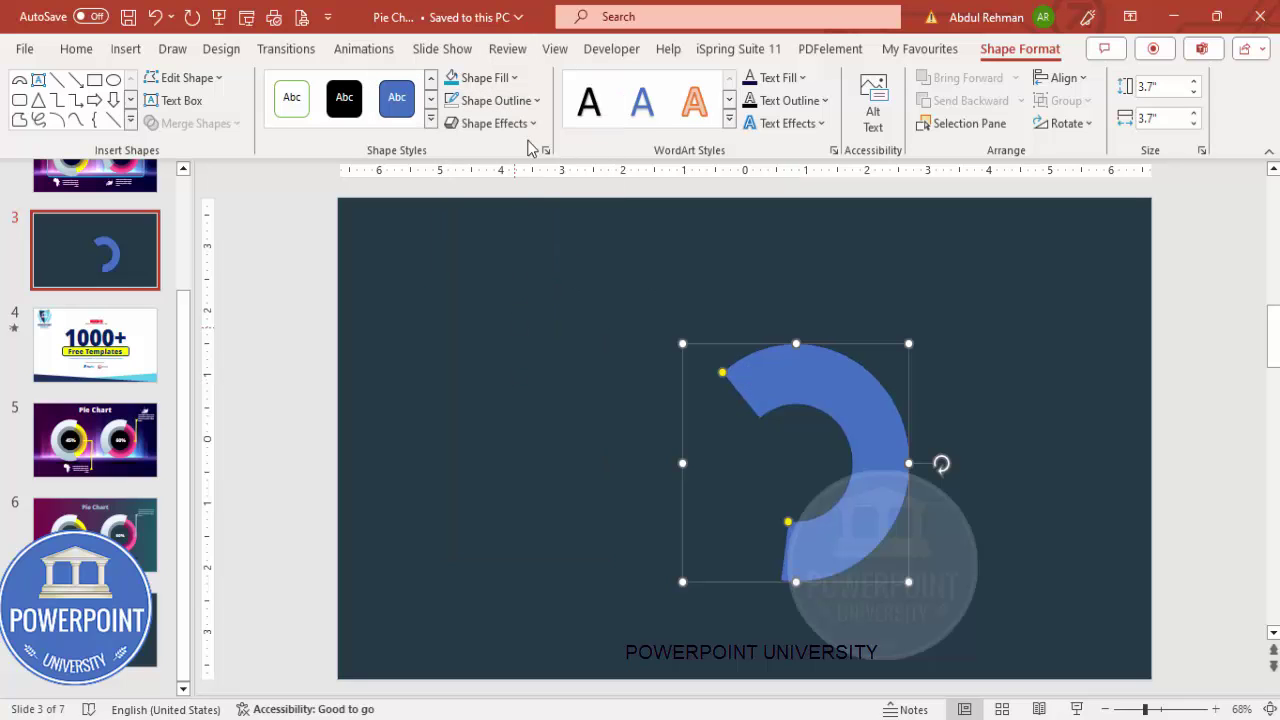
left_click(507, 79)
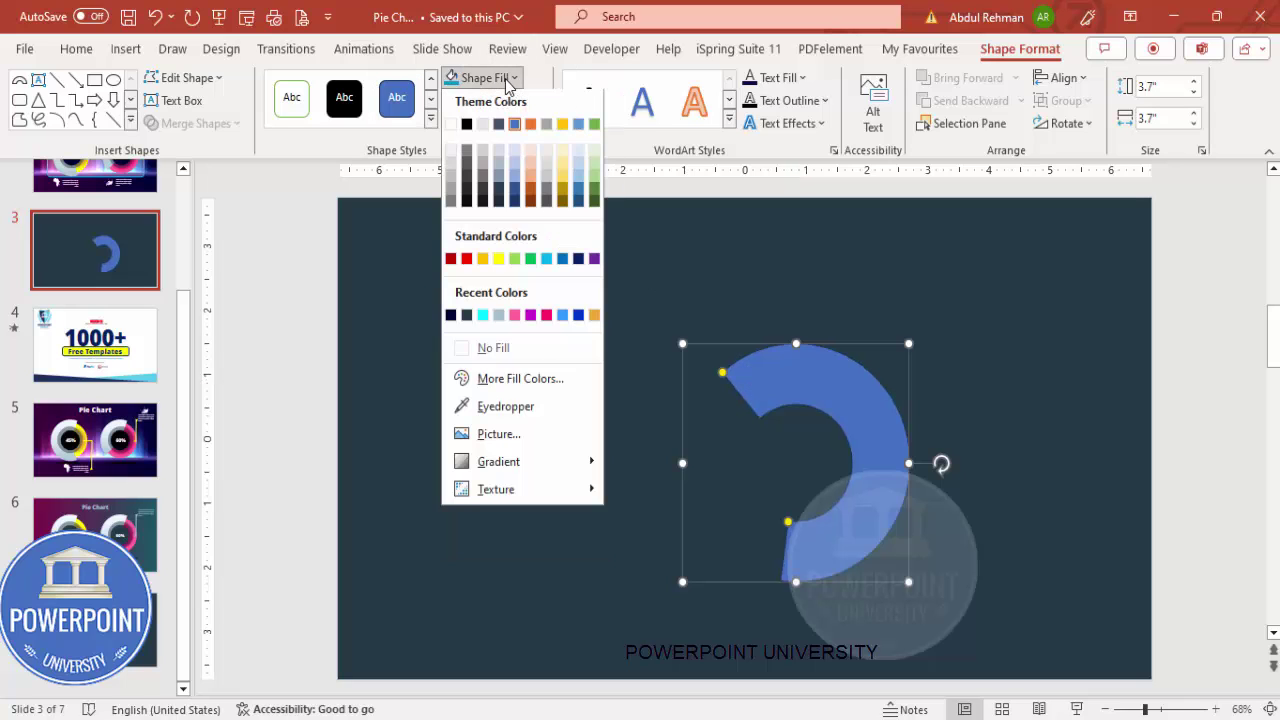
left_click(498, 262)
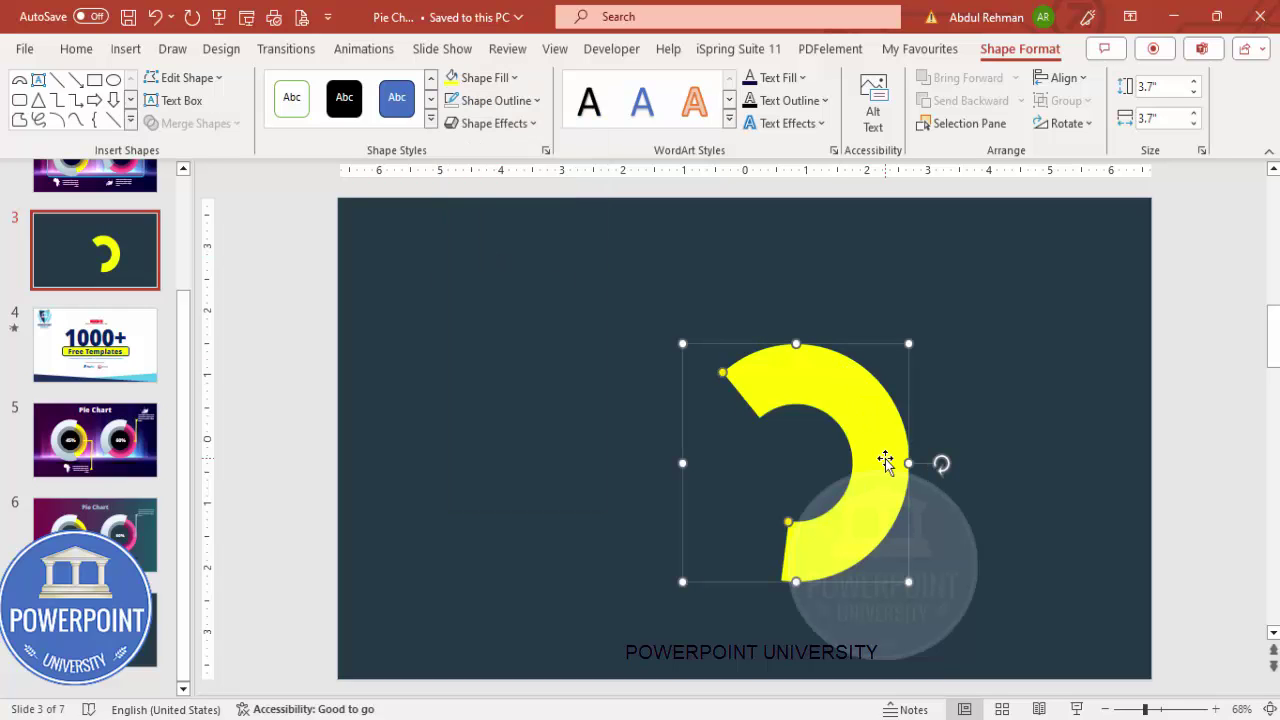
left_click_drag(885, 455, 876, 428)
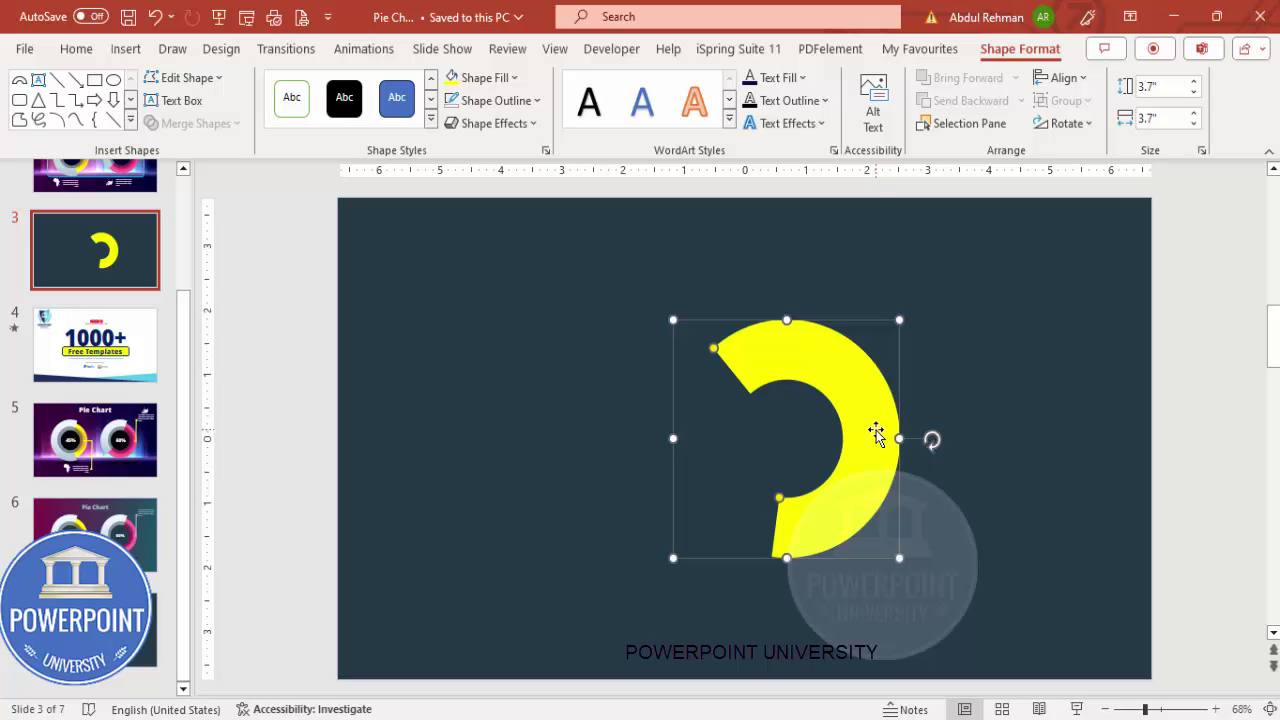
left_click_drag(876, 432, 956, 384)
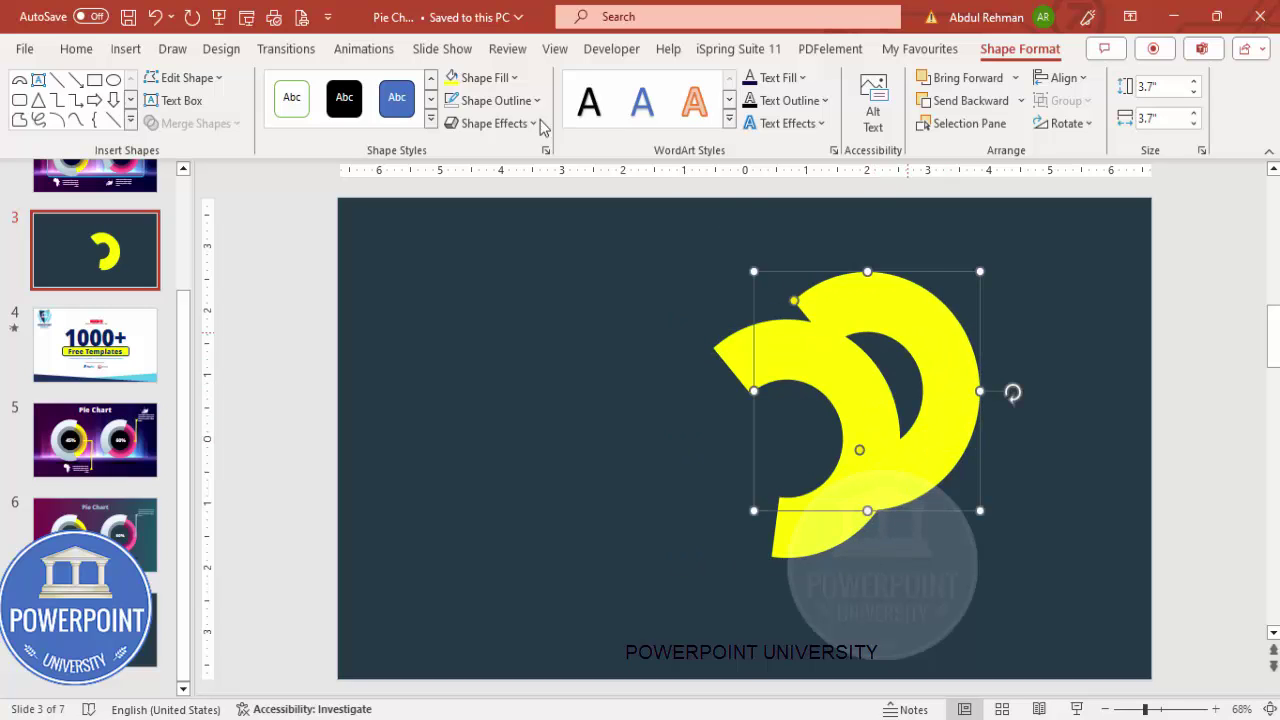
Step: Fill the copied arc white and resize it to 4.2 by 4.2 inches
left_click(490, 78)
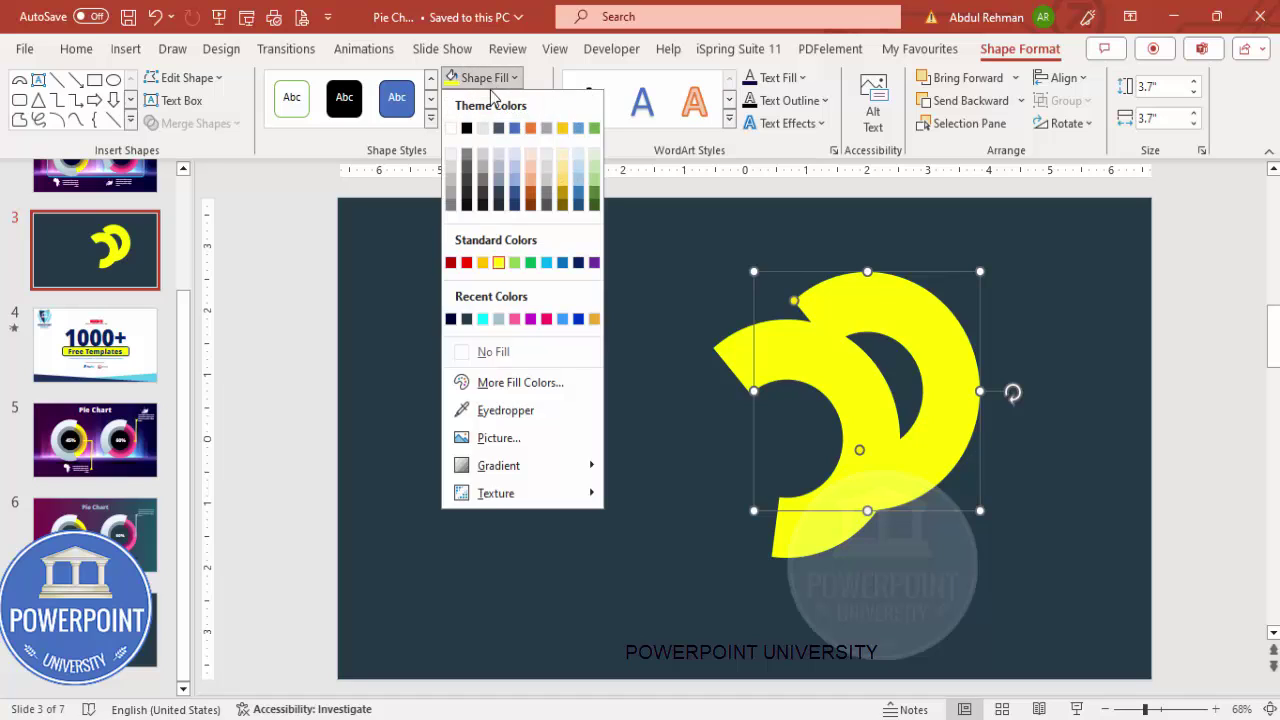
left_click(452, 156)
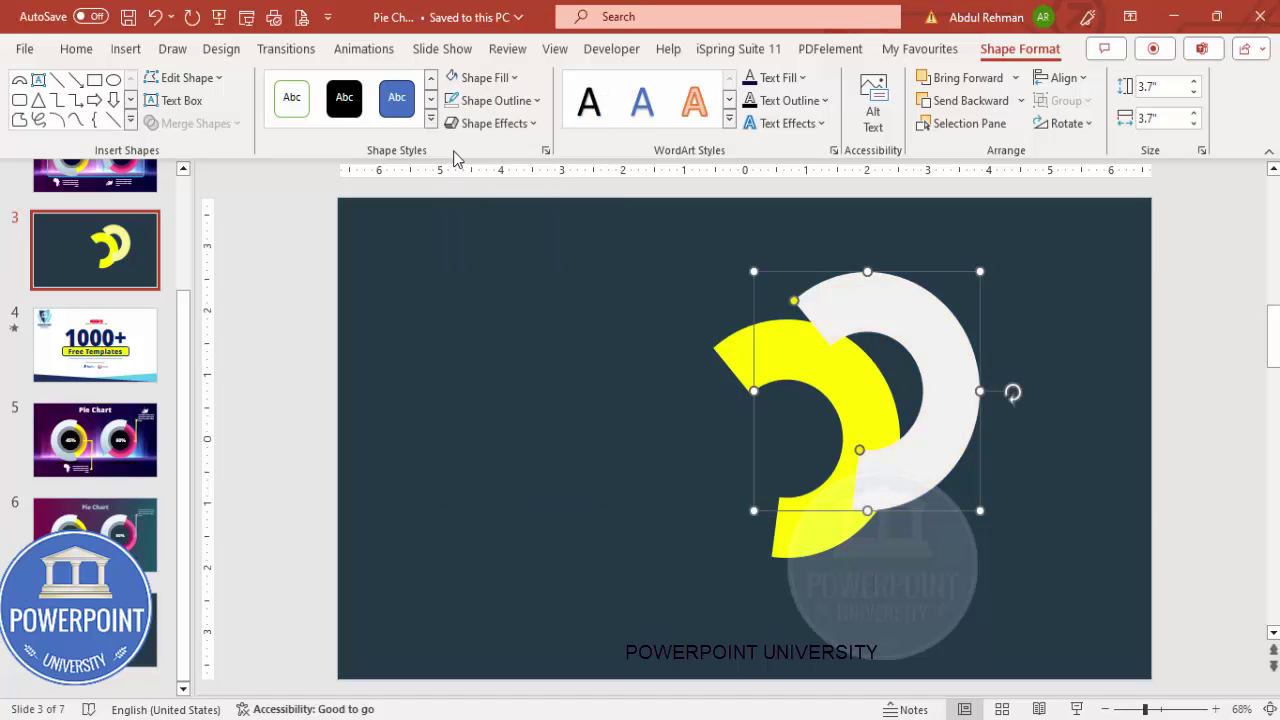
left_click(1166, 88)
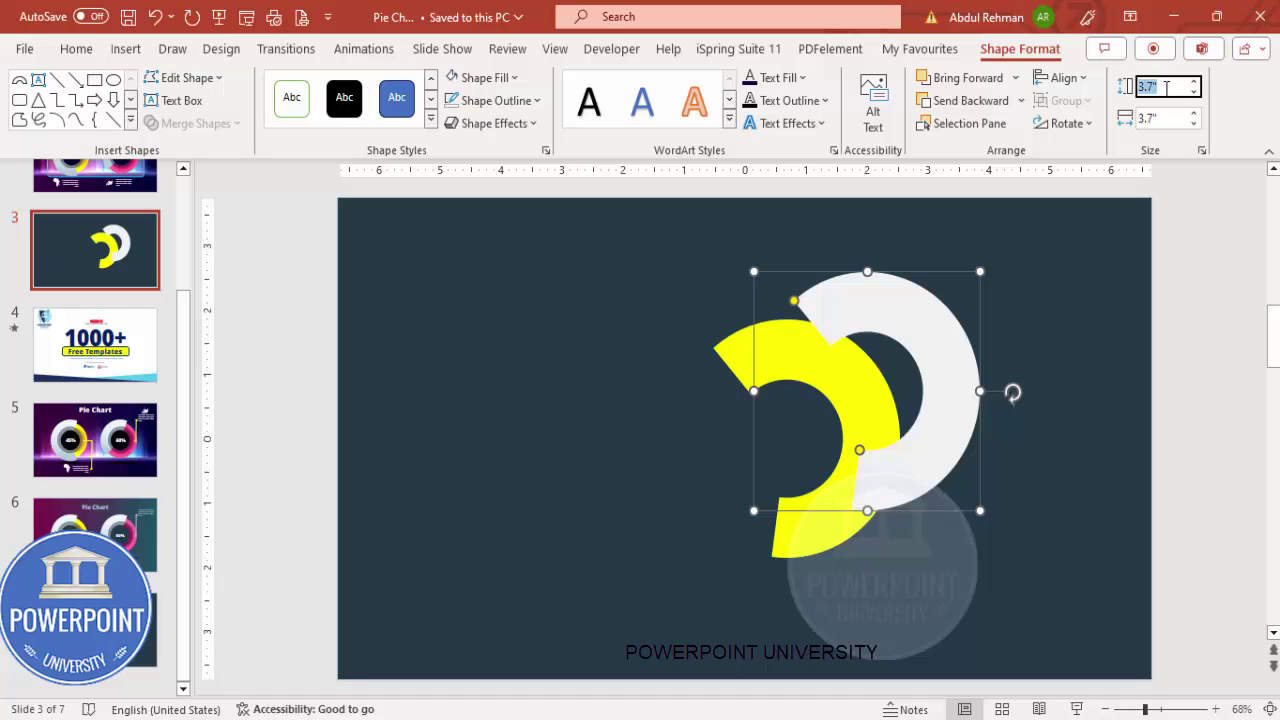
type("4.2")
left_click(1165, 119)
type("4.2")
key("Return")
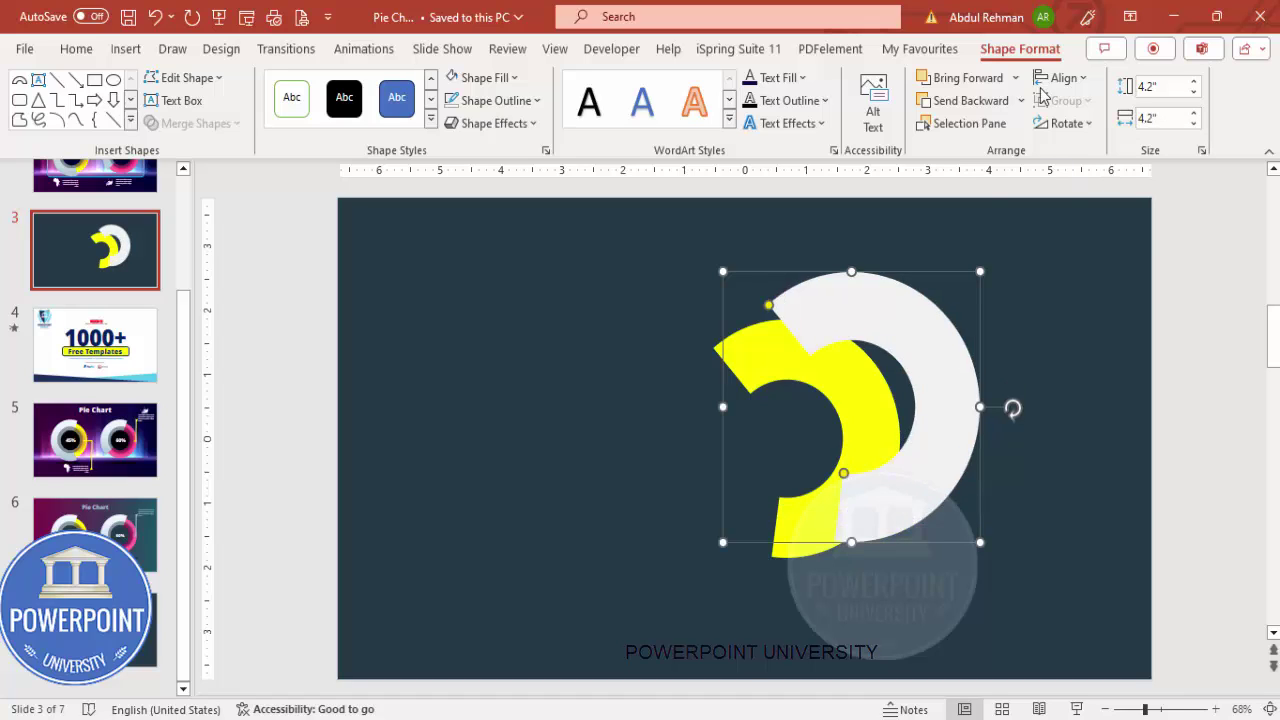
Step: Rotate the white arc counter-clockwise and move it left beside the yellow arc
left_click_drag(1012, 407, 760, 326)
left_click_drag(857, 378, 634, 346)
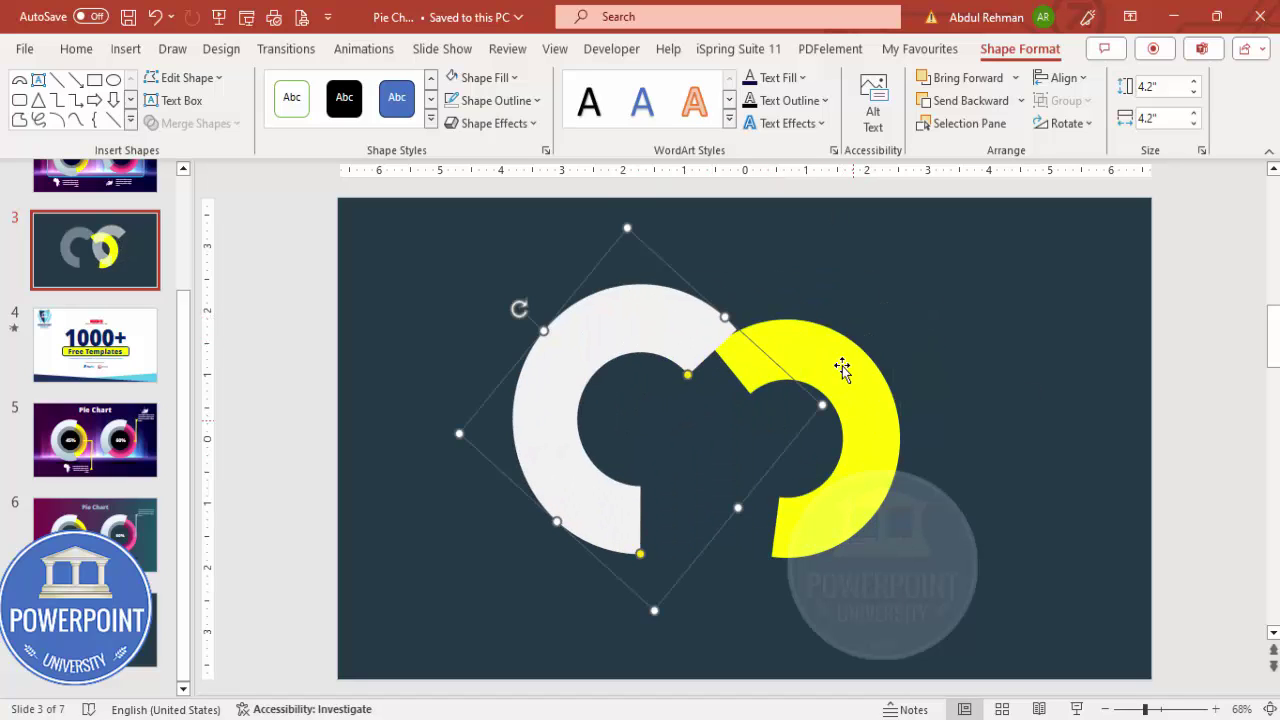
left_click(556, 50)
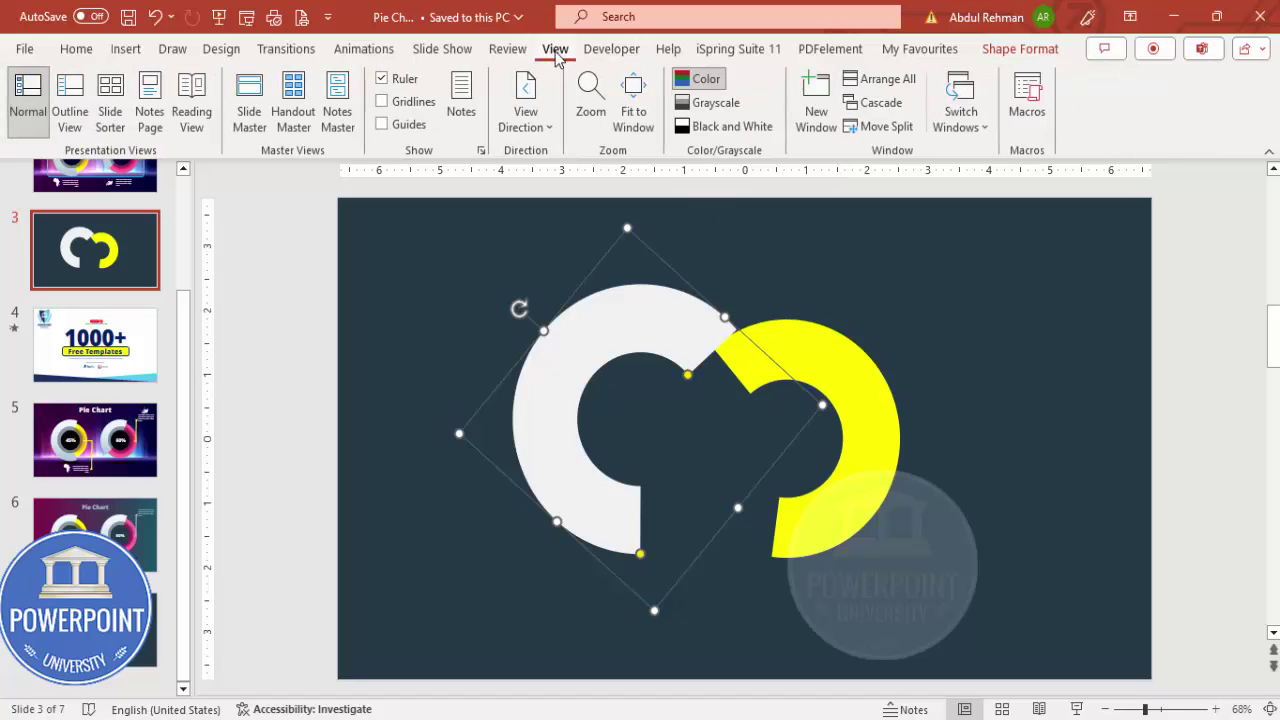
Step: Turn on the alignment guides and centre the yellow arc horizontally and vertically on the slide
left_click(410, 130)
left_click(854, 392)
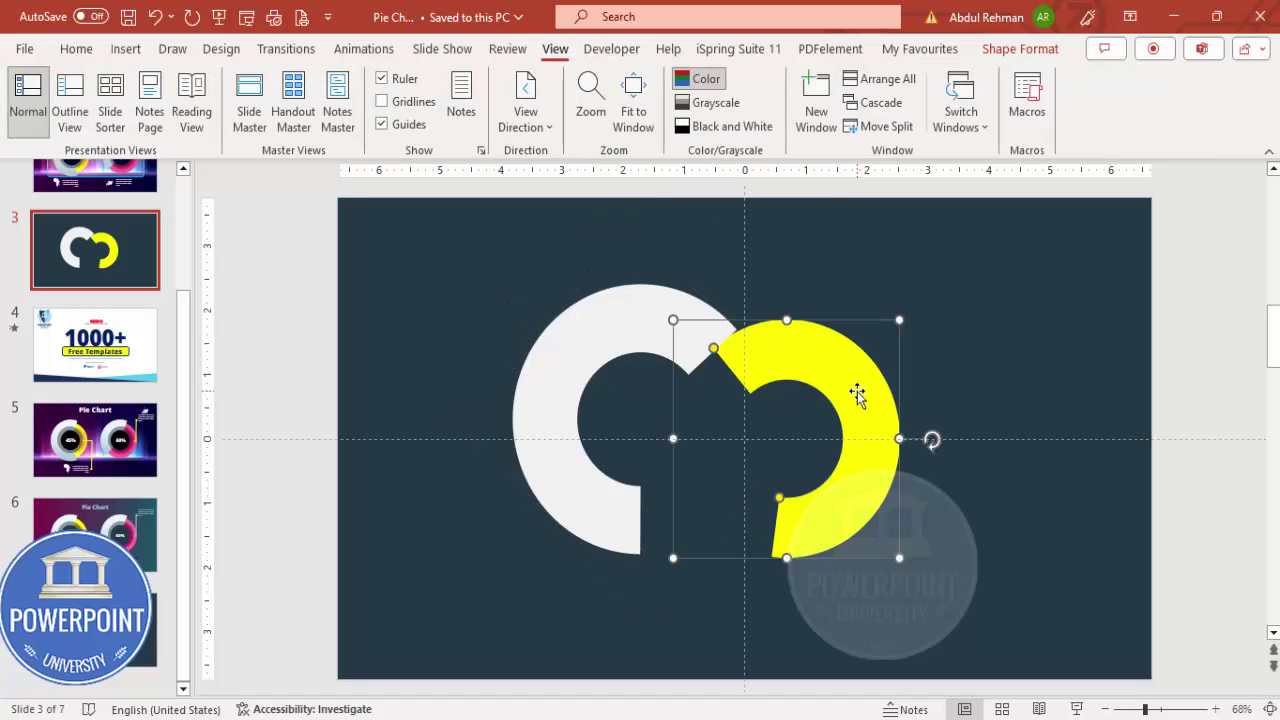
left_click(1020, 50)
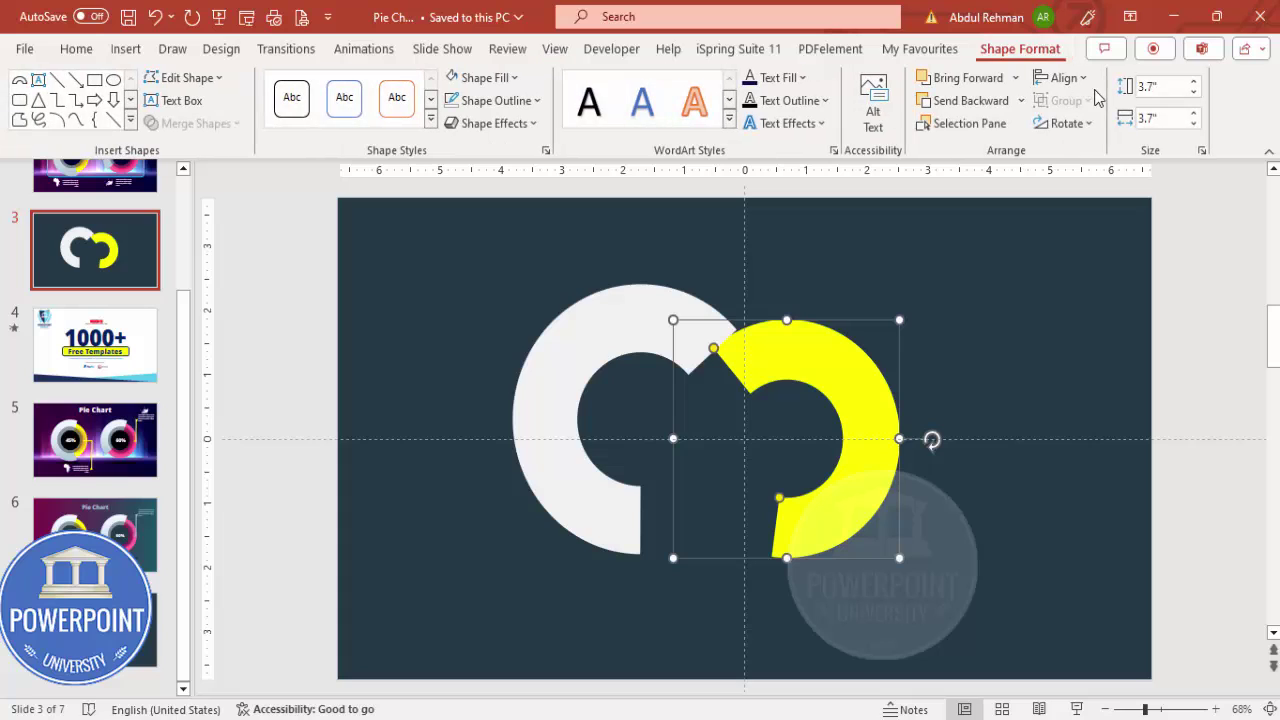
left_click(1063, 78)
left_click(1094, 160)
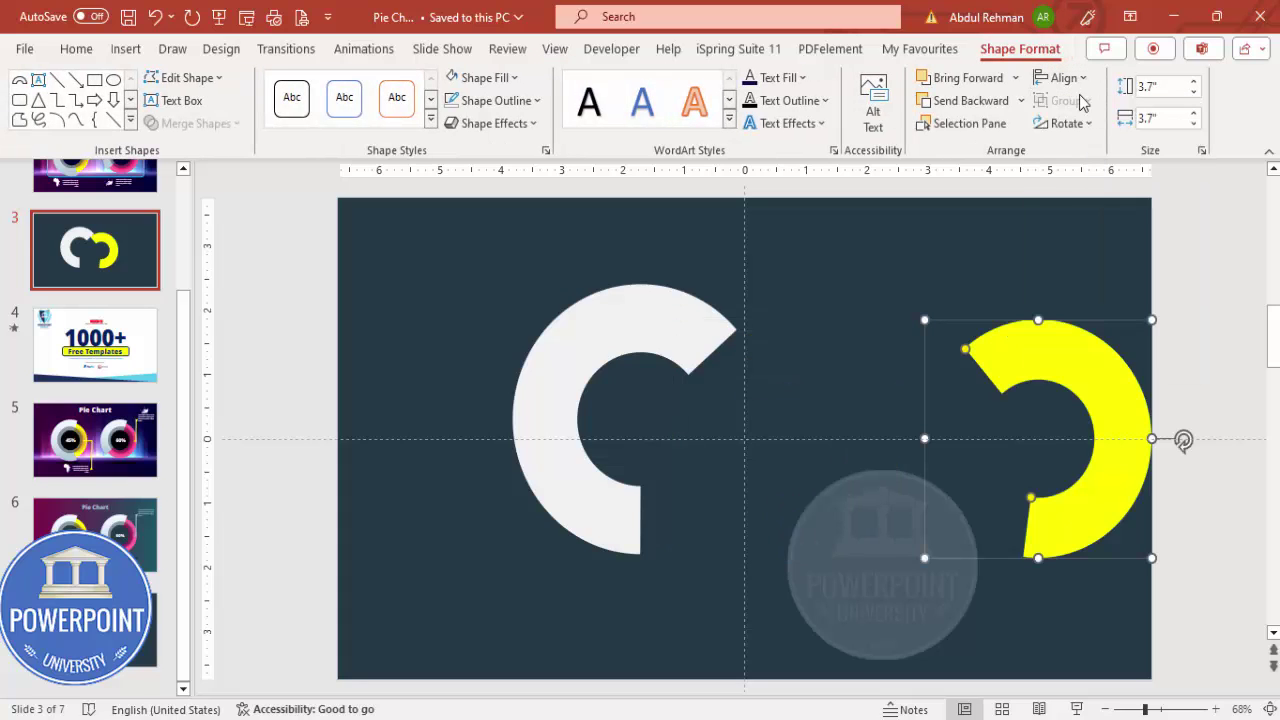
left_click(1066, 80)
left_click(1099, 134)
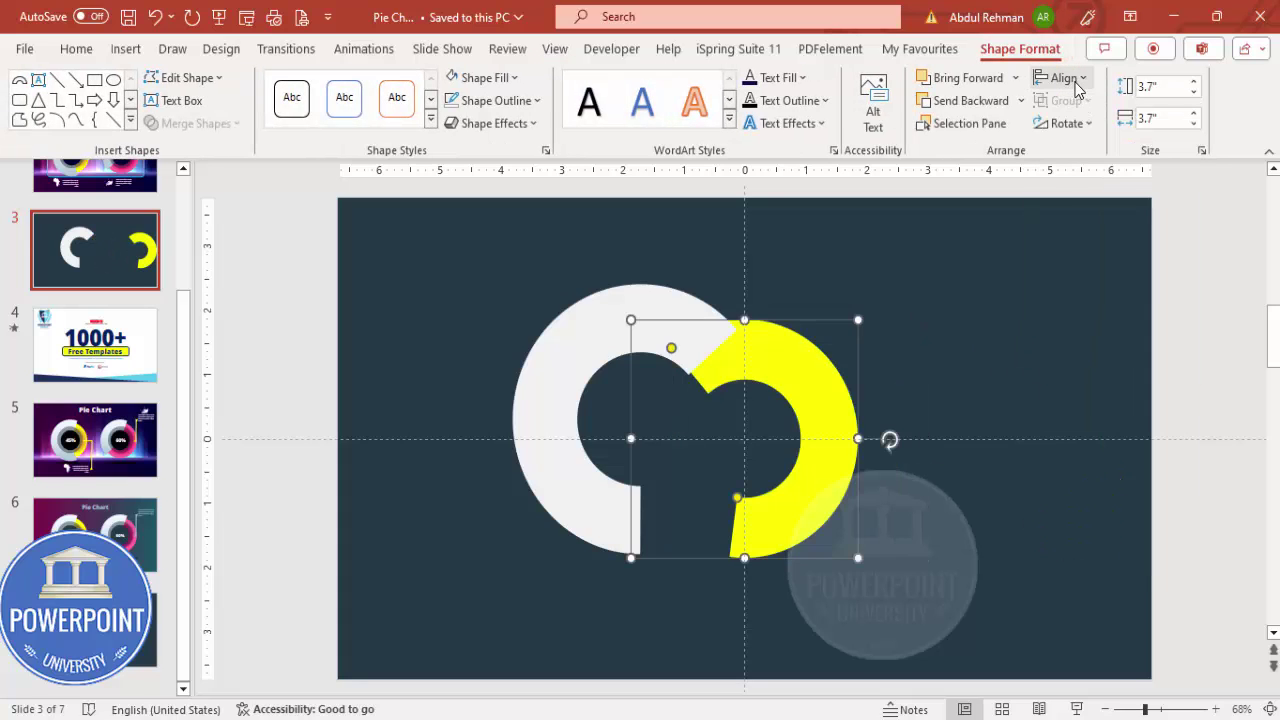
left_click(1066, 78)
left_click(1086, 217)
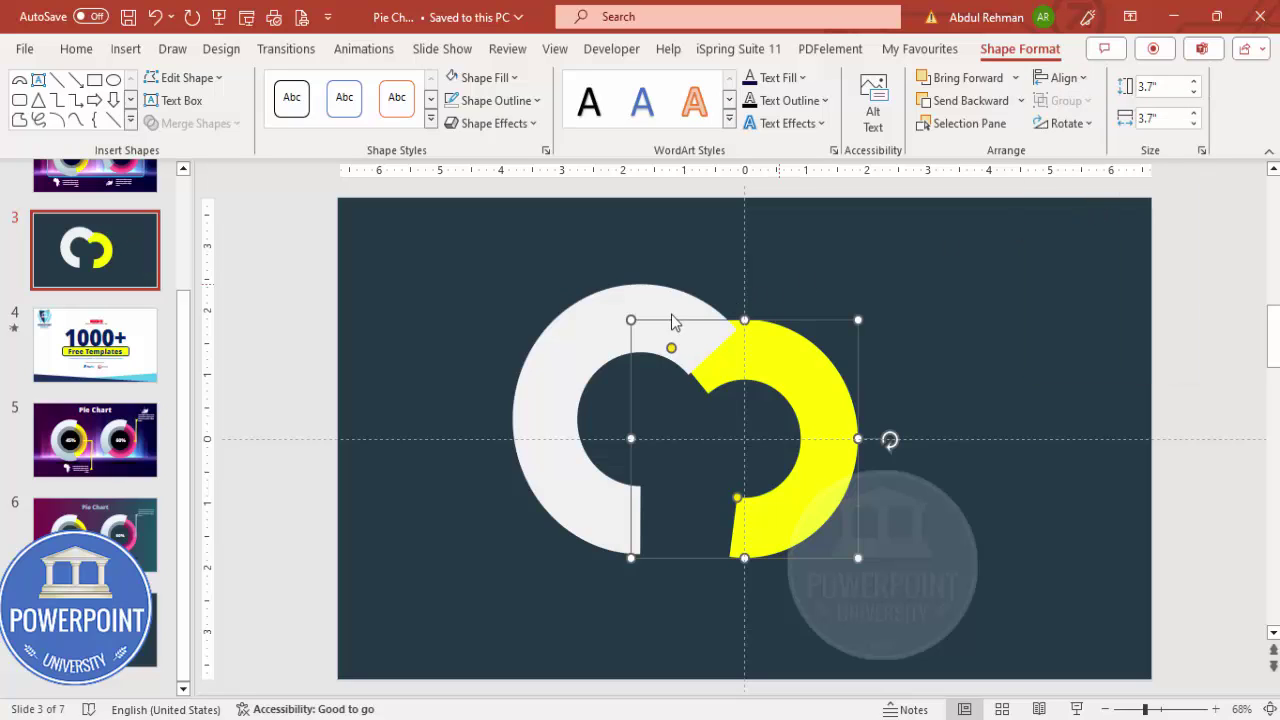
Step: Centre the white arc horizontally and vertically on the slide
left_click(622, 322)
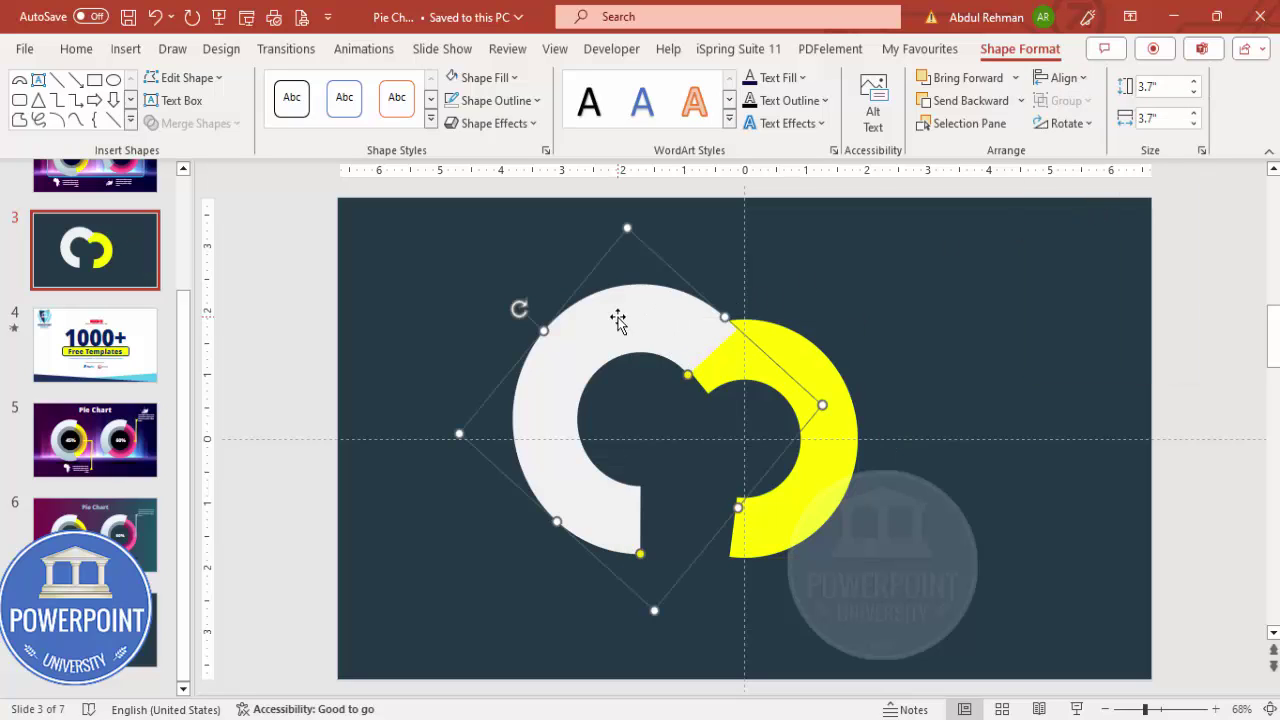
left_click(1063, 78)
left_click(1108, 133)
left_click(1066, 78)
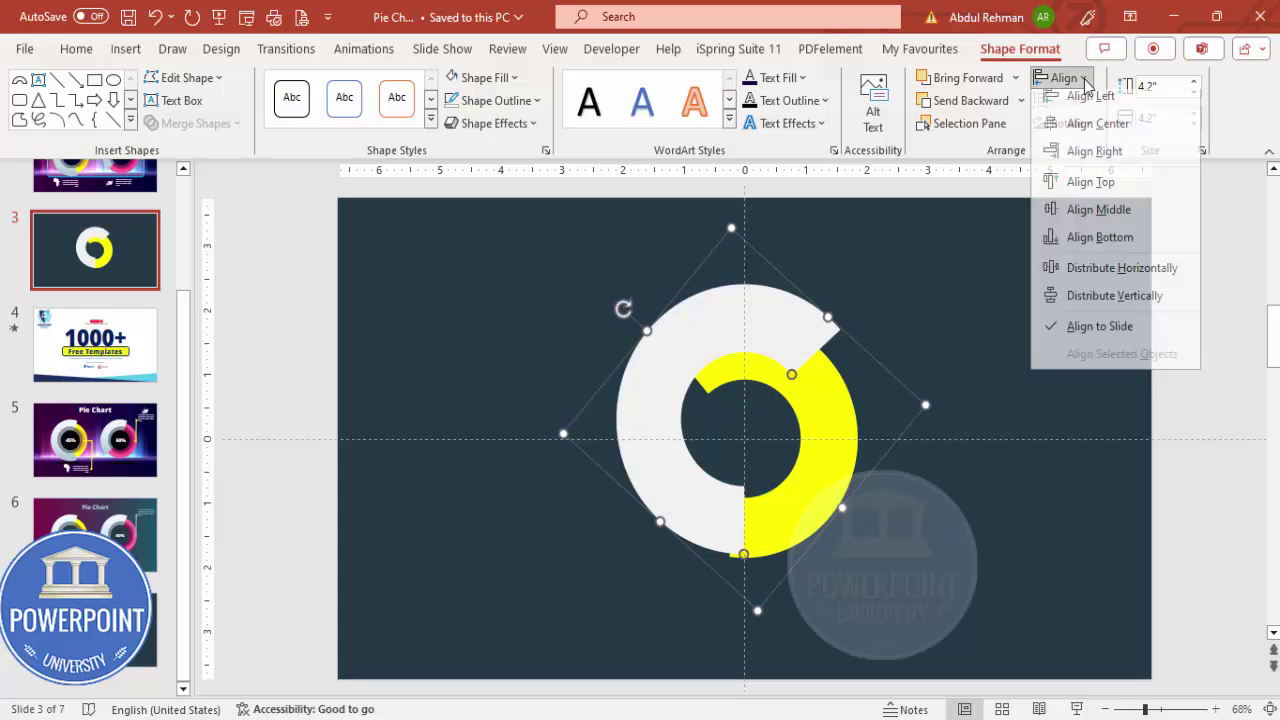
left_click(1102, 217)
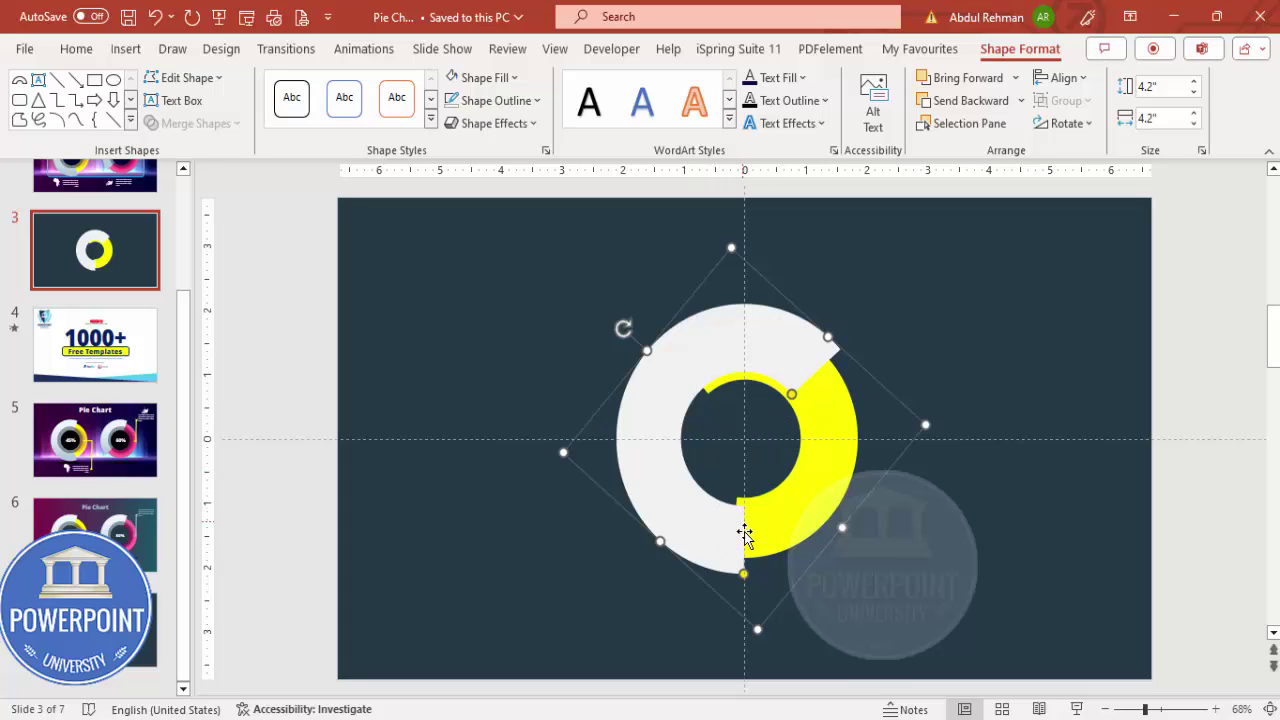
Step: Reshape the white arc's ends so it meets the yellow arc as one donut ring
left_click_drag(791, 396, 787, 426)
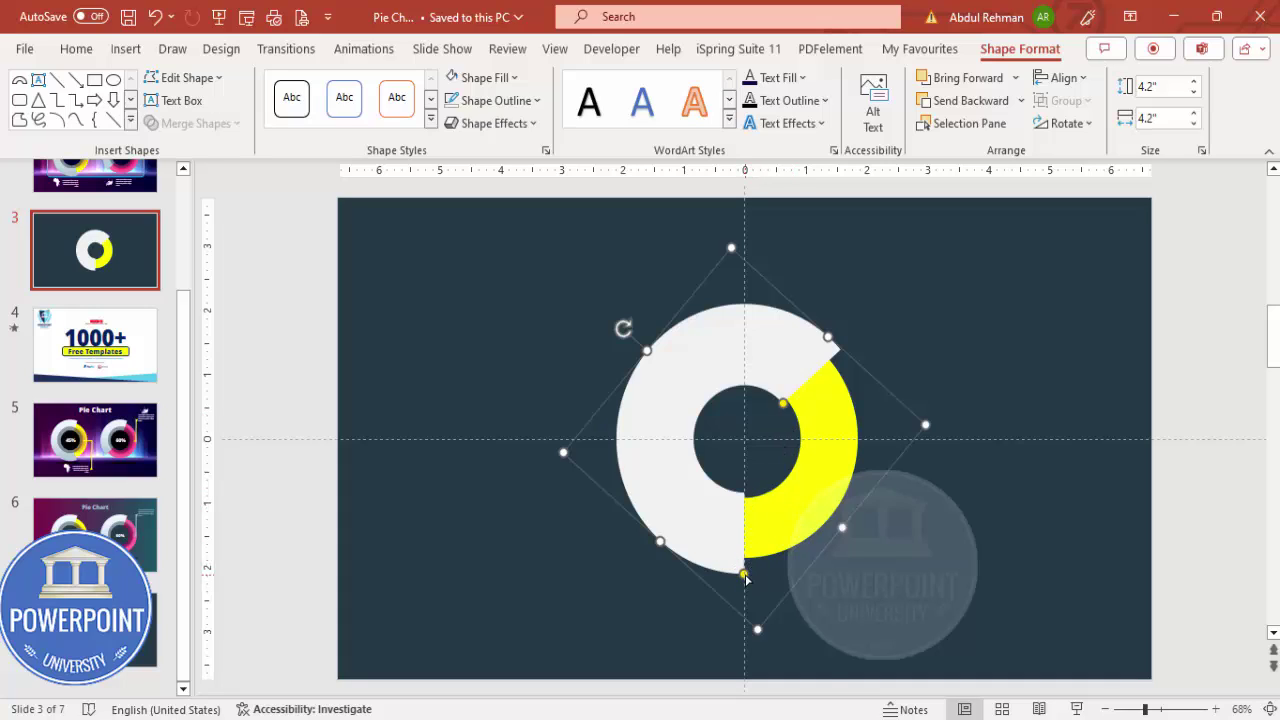
mouse_move(744, 576)
left_mouse_down()
mouse_move(727, 573)
mouse_move(744, 573)
left_mouse_up()
left_click(932, 505)
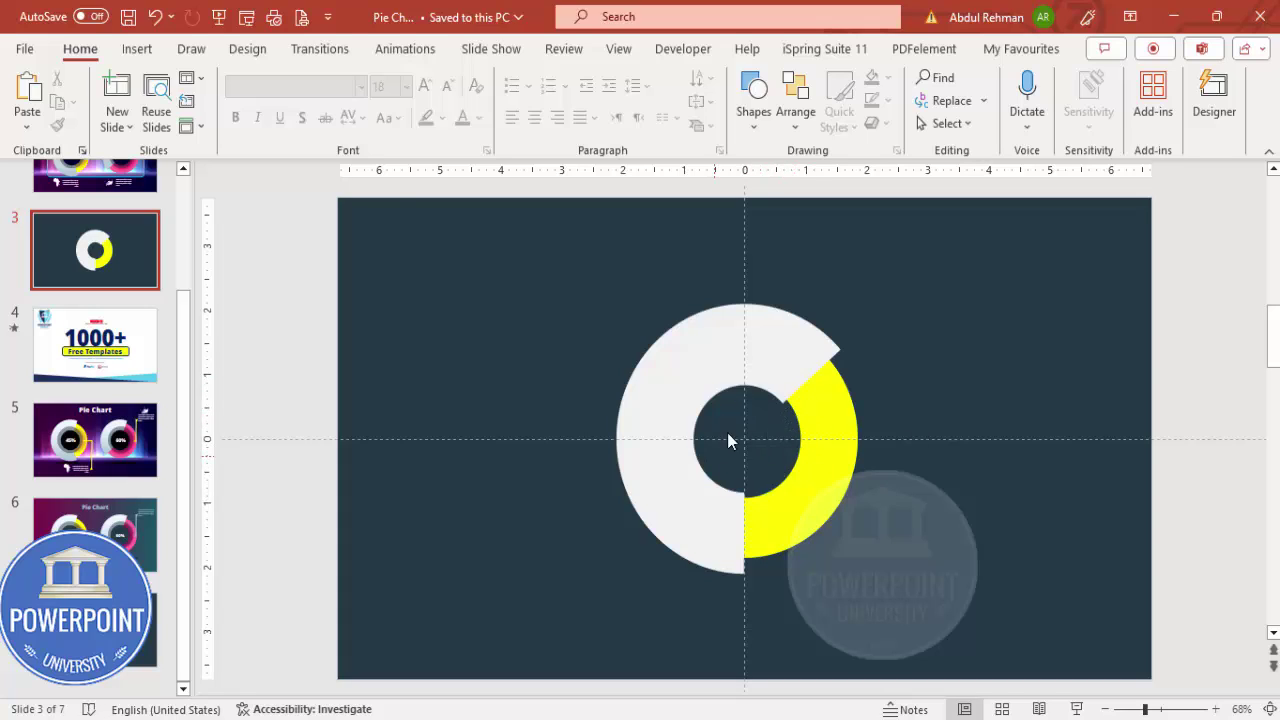
Step: Draw an oval circle in the centre of the donut
left_click(140, 49)
left_click(392, 128)
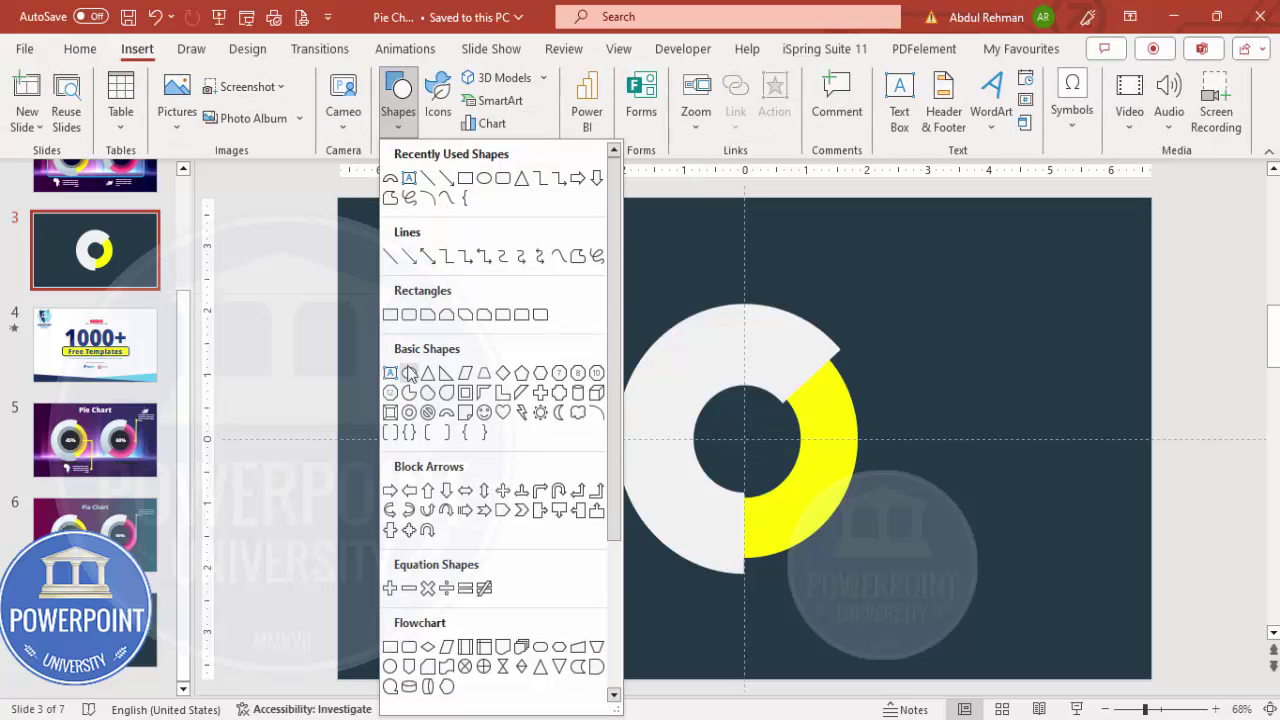
left_click(409, 373)
left_click_drag(679, 383, 794, 504)
Step: Give the circle no outline and a dark navy fill, and centre it on the slide
left_click(519, 96)
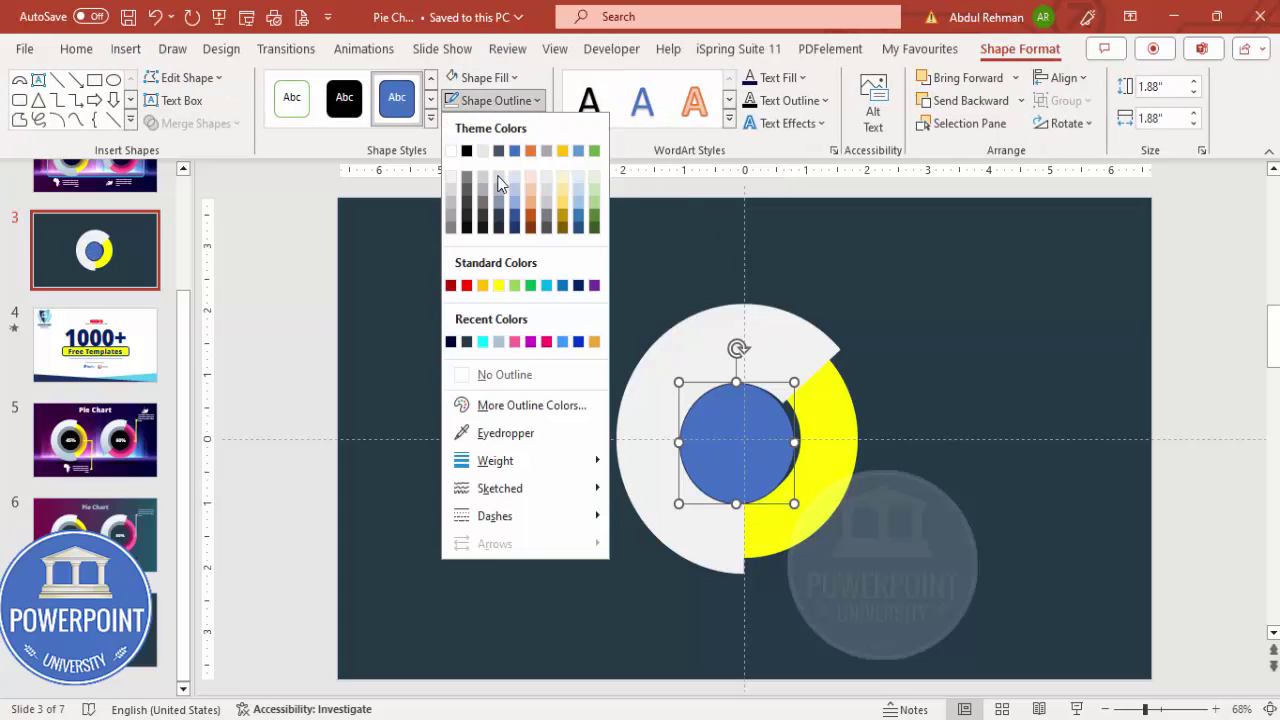
left_click(521, 368)
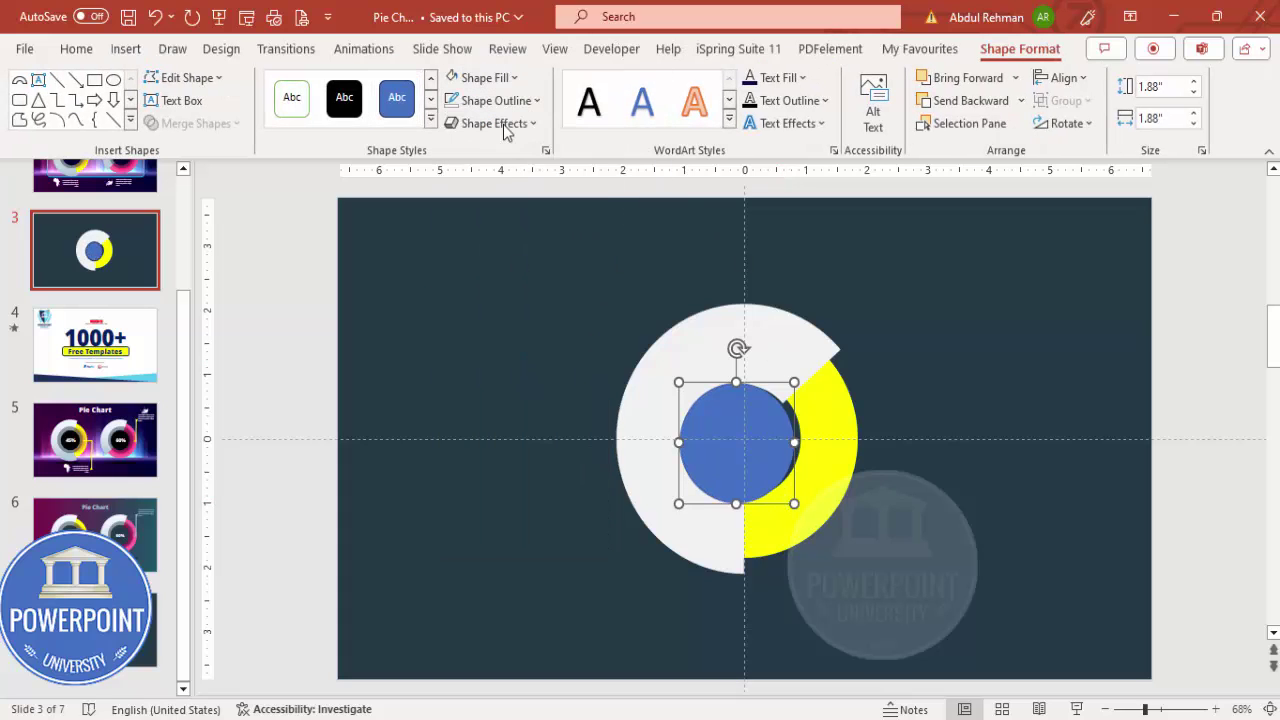
left_click(485, 77)
left_click(451, 319)
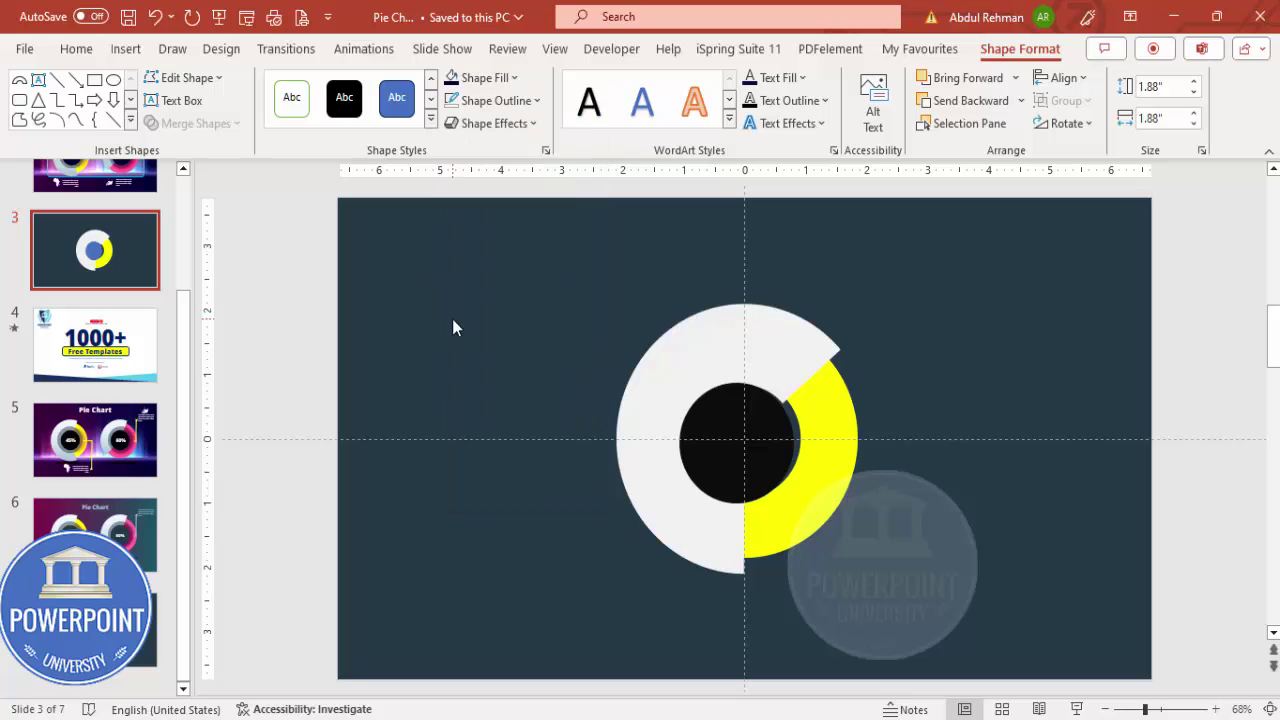
left_click(1063, 77)
left_click(1107, 140)
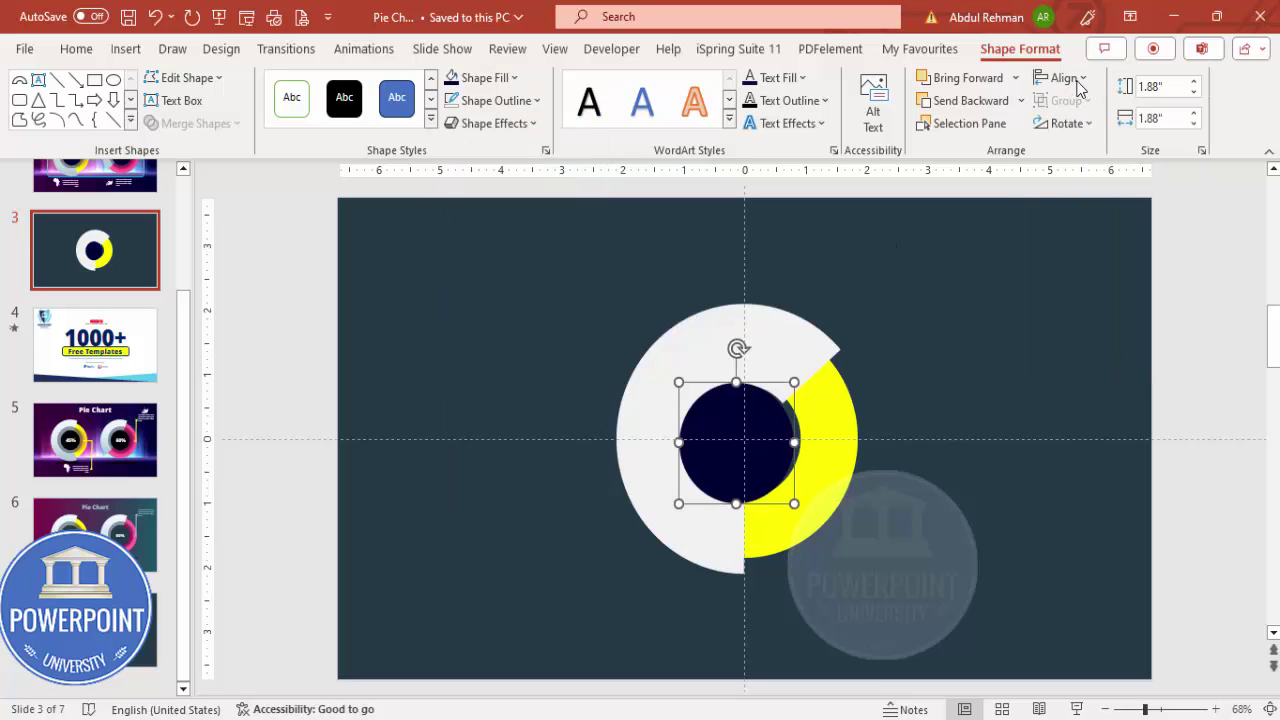
left_click(1063, 77)
left_click(1108, 220)
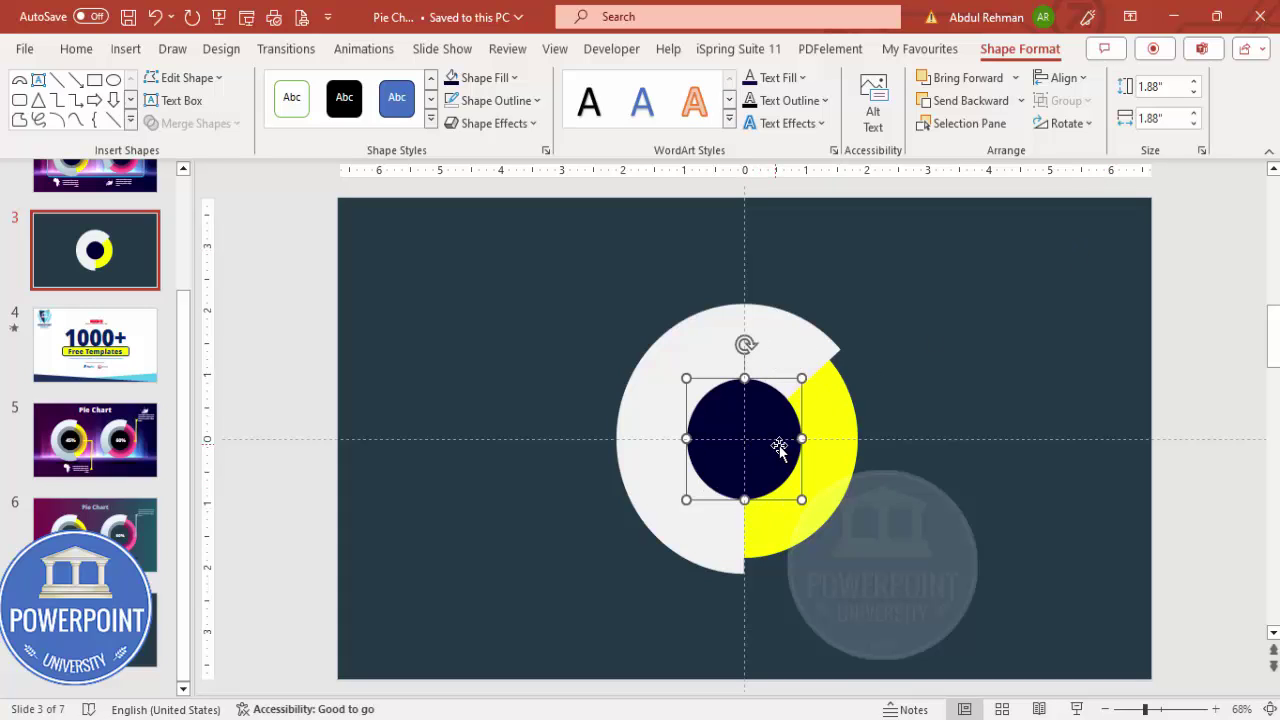
Step: Duplicate the navy circle and set the copy's transparency to 60% in Format Shape
left_click_drag(774, 449, 819, 430)
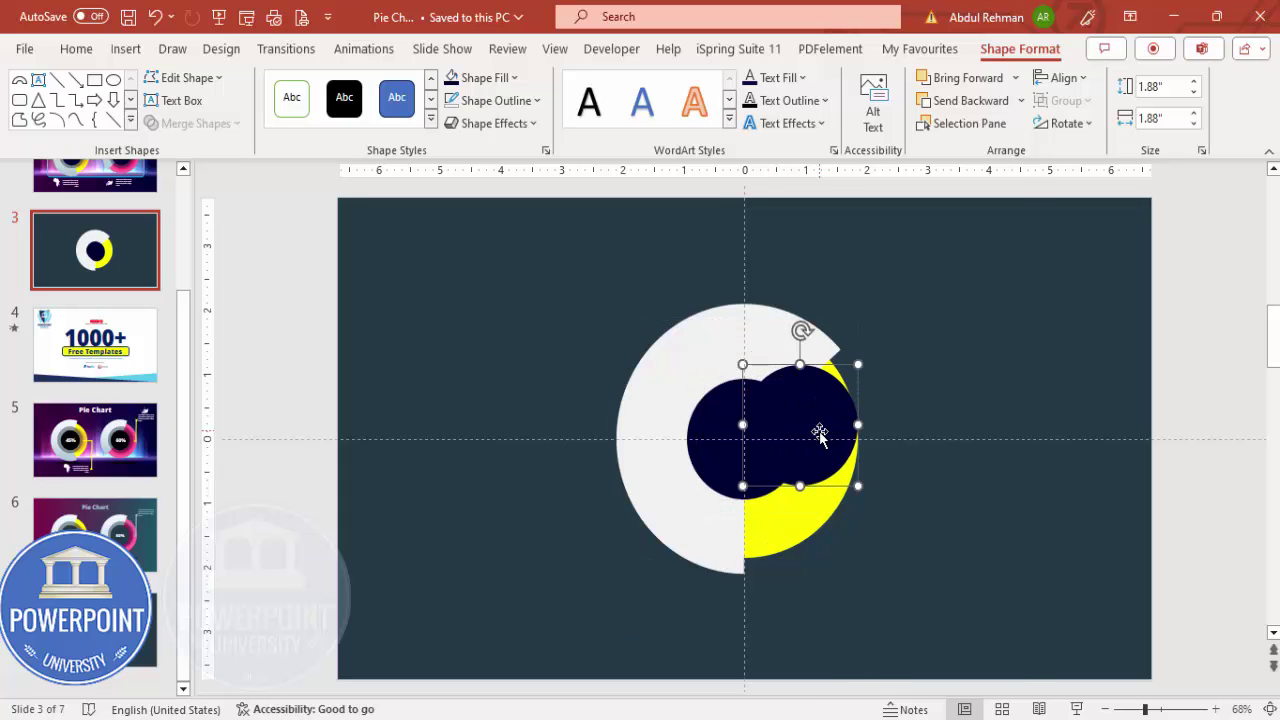
right_click(819, 432)
left_click(893, 669)
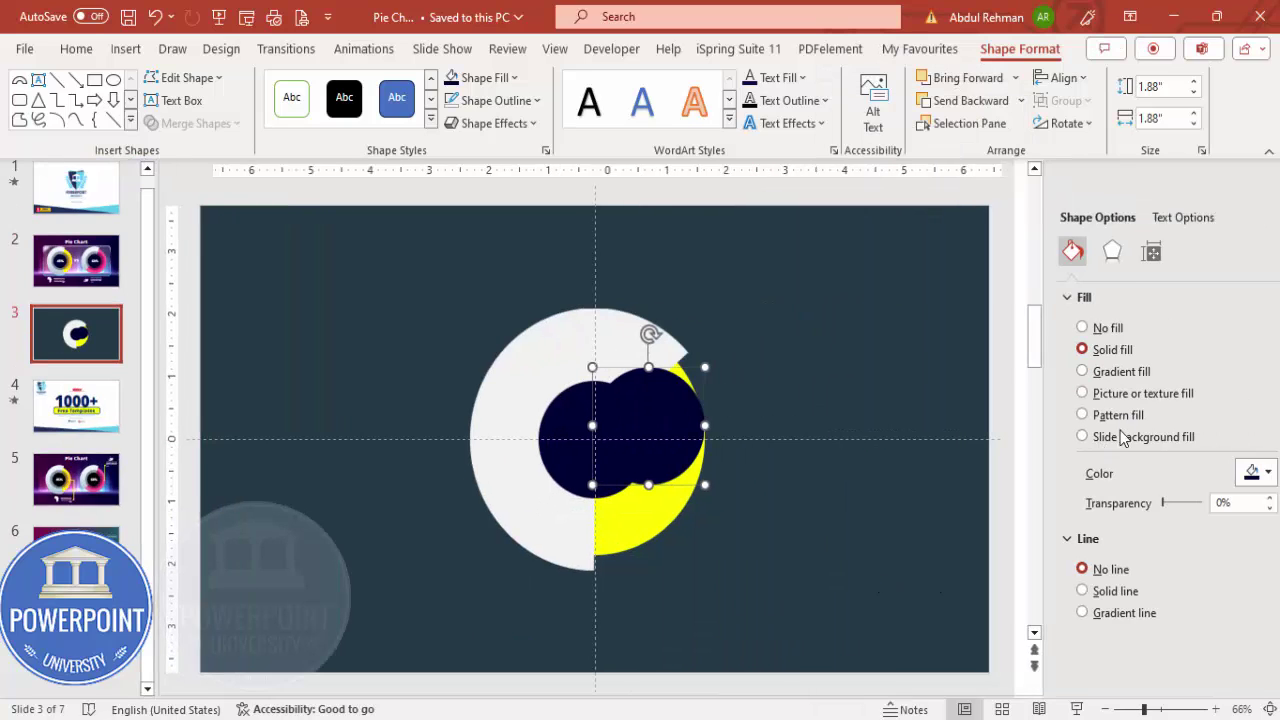
double_click(1202, 504)
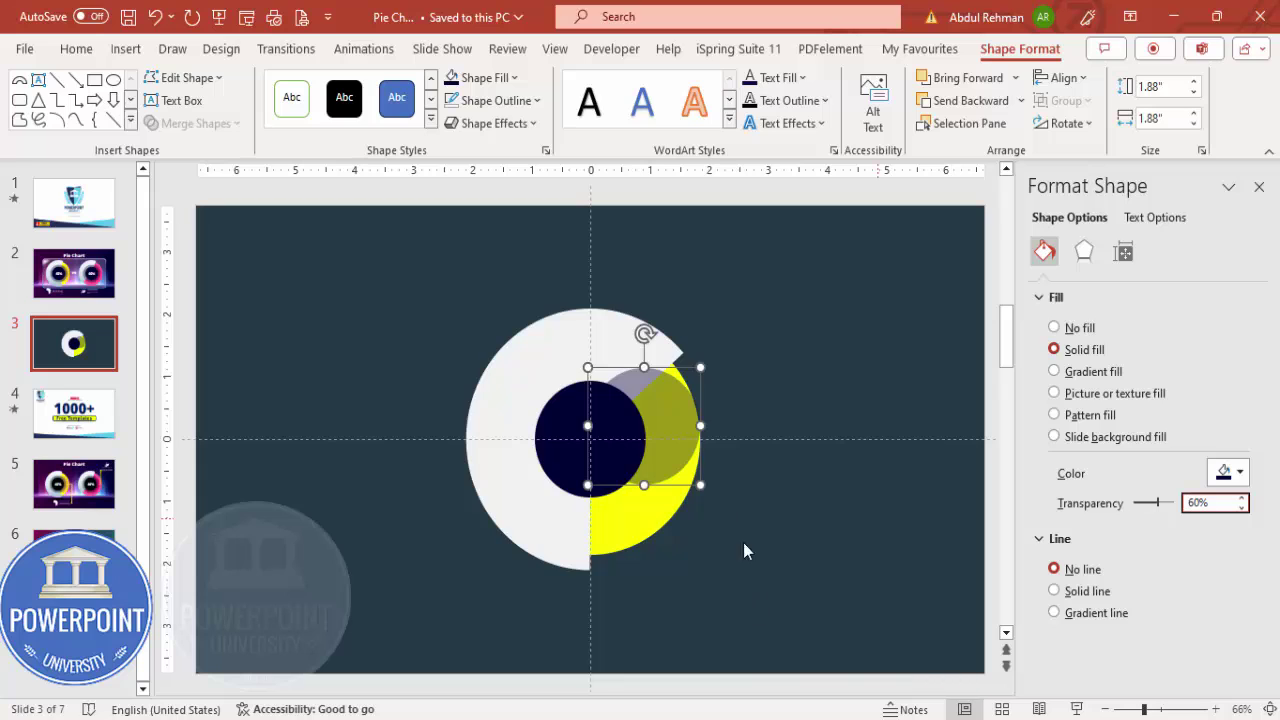
Step: Centre the translucent copy on the slide and enlarge it into a grey ring around the navy centre
left_click(1062, 78)
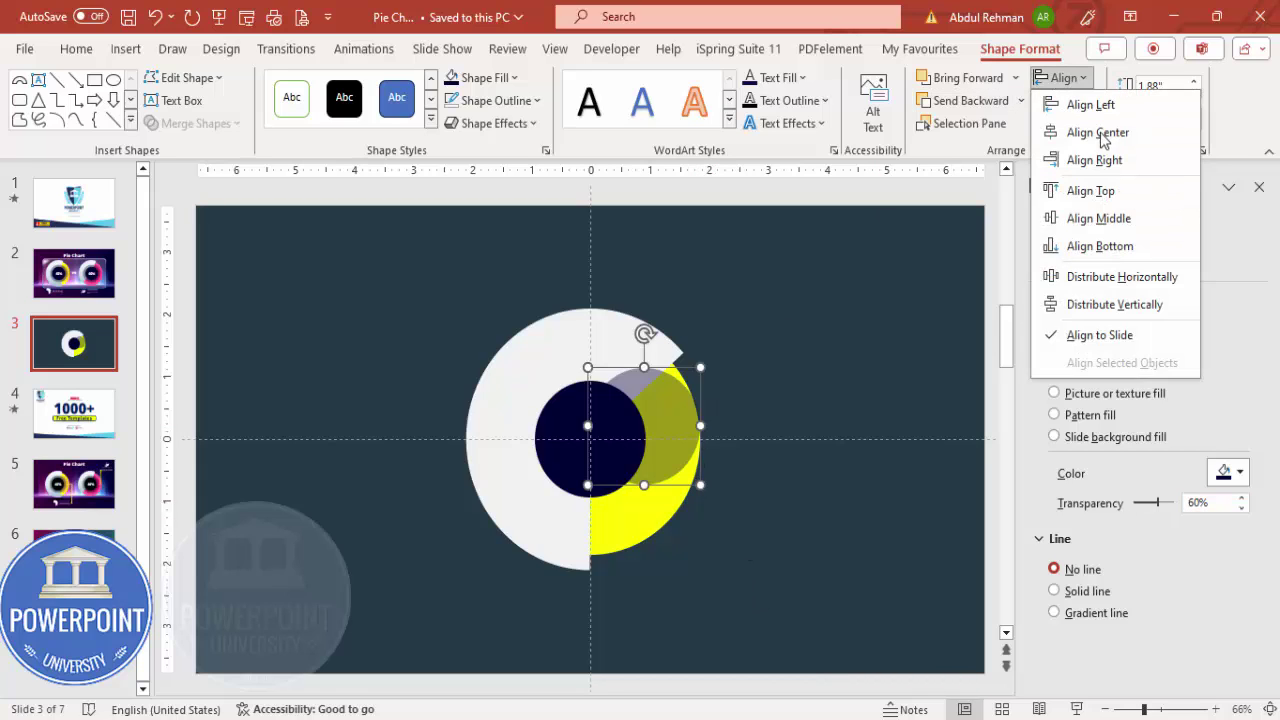
left_click(1100, 131)
left_click(1068, 80)
left_click(1082, 214)
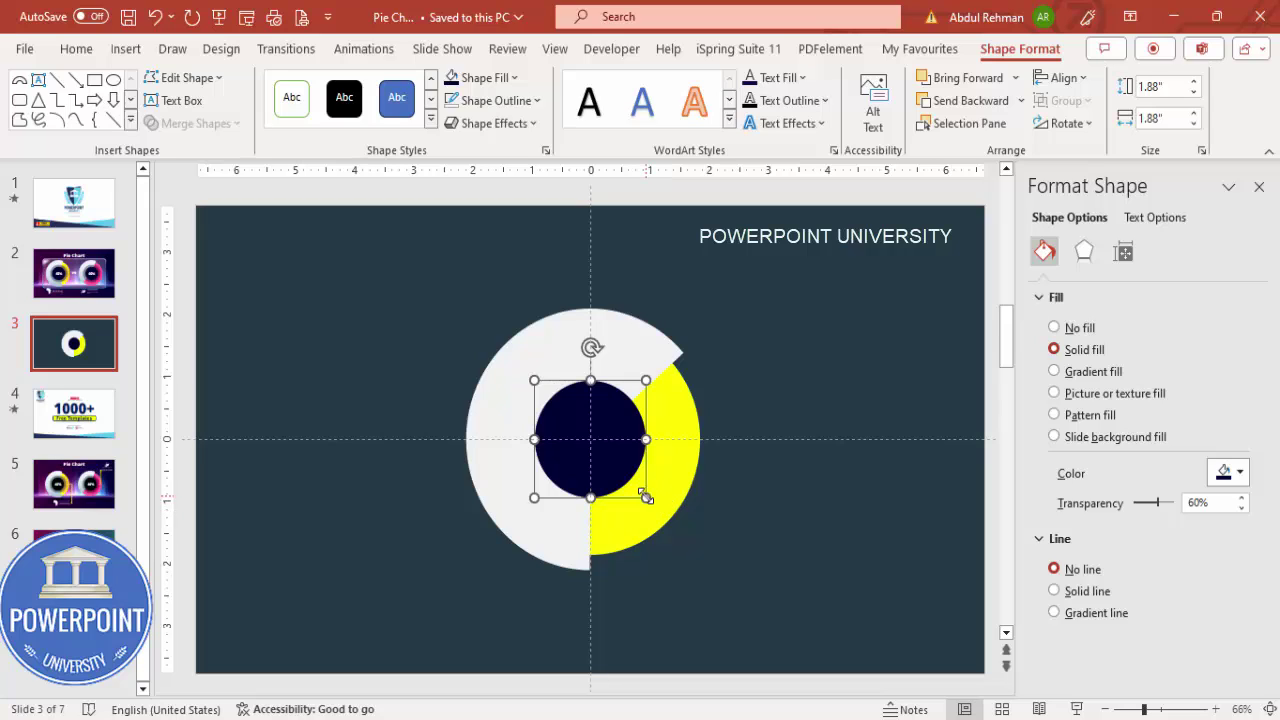
left_click_drag(651, 502, 688, 491)
left_click(798, 351)
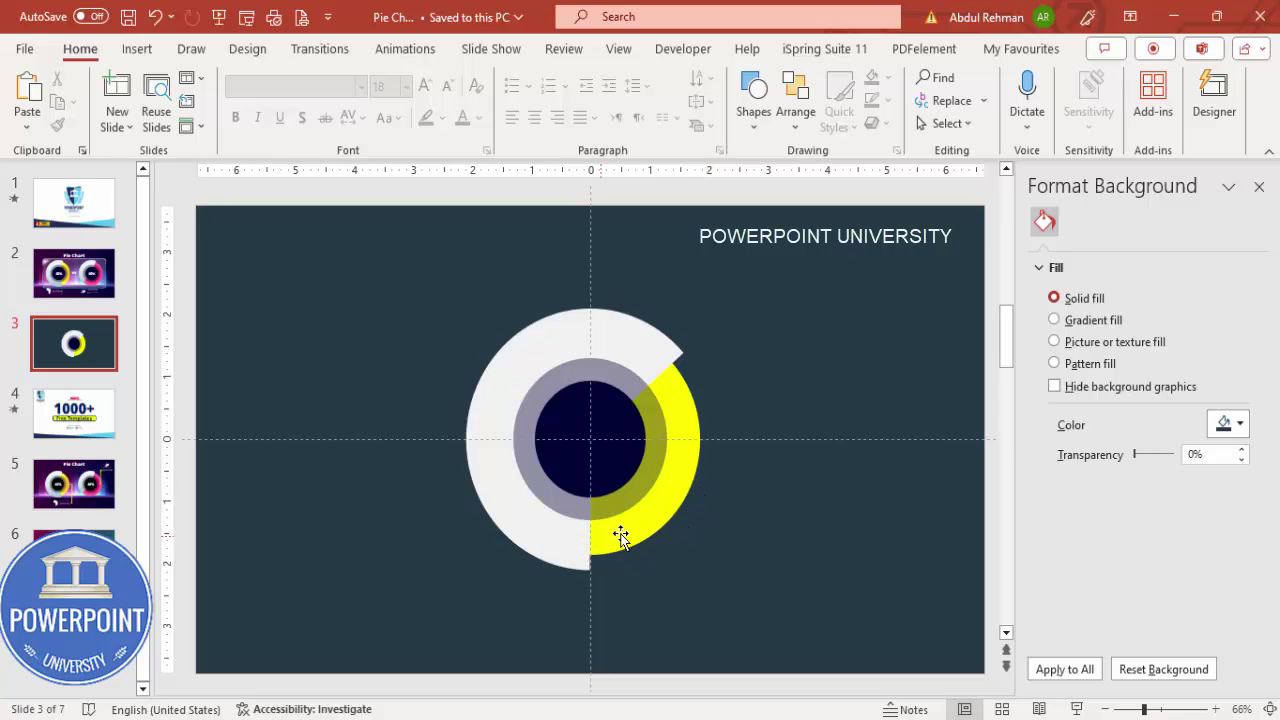
left_click(674, 465)
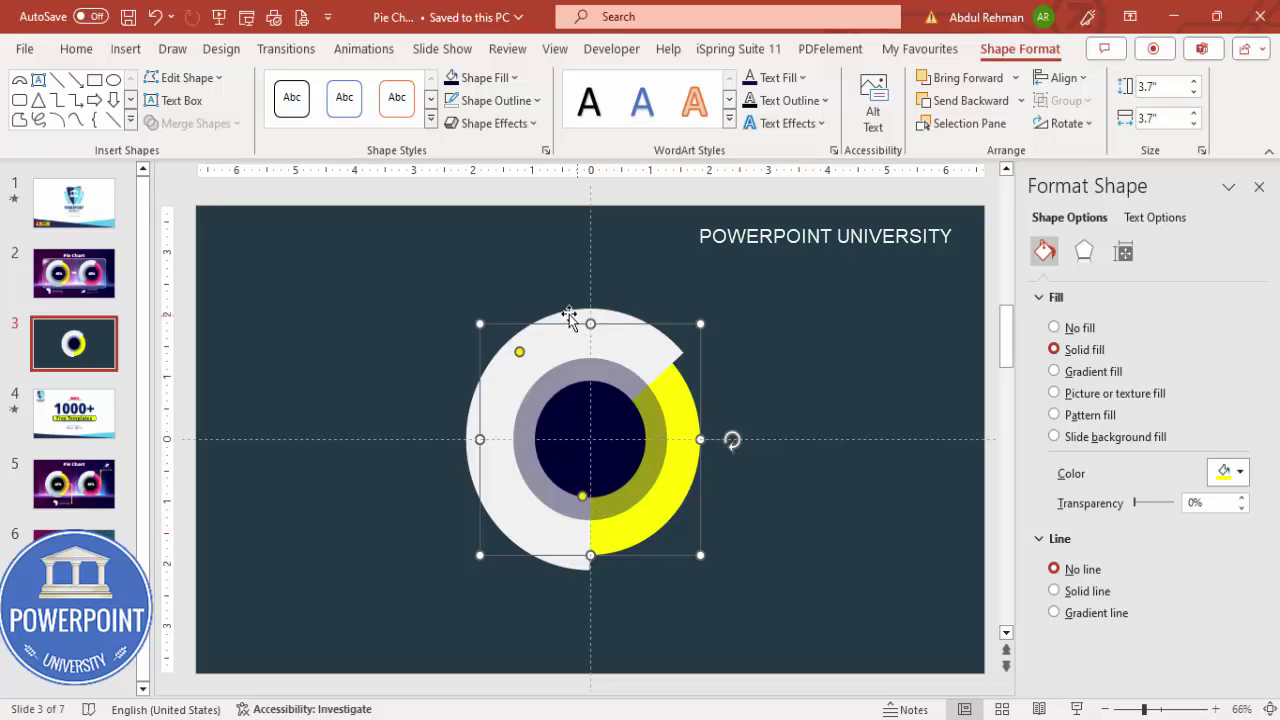
left_click(730, 332)
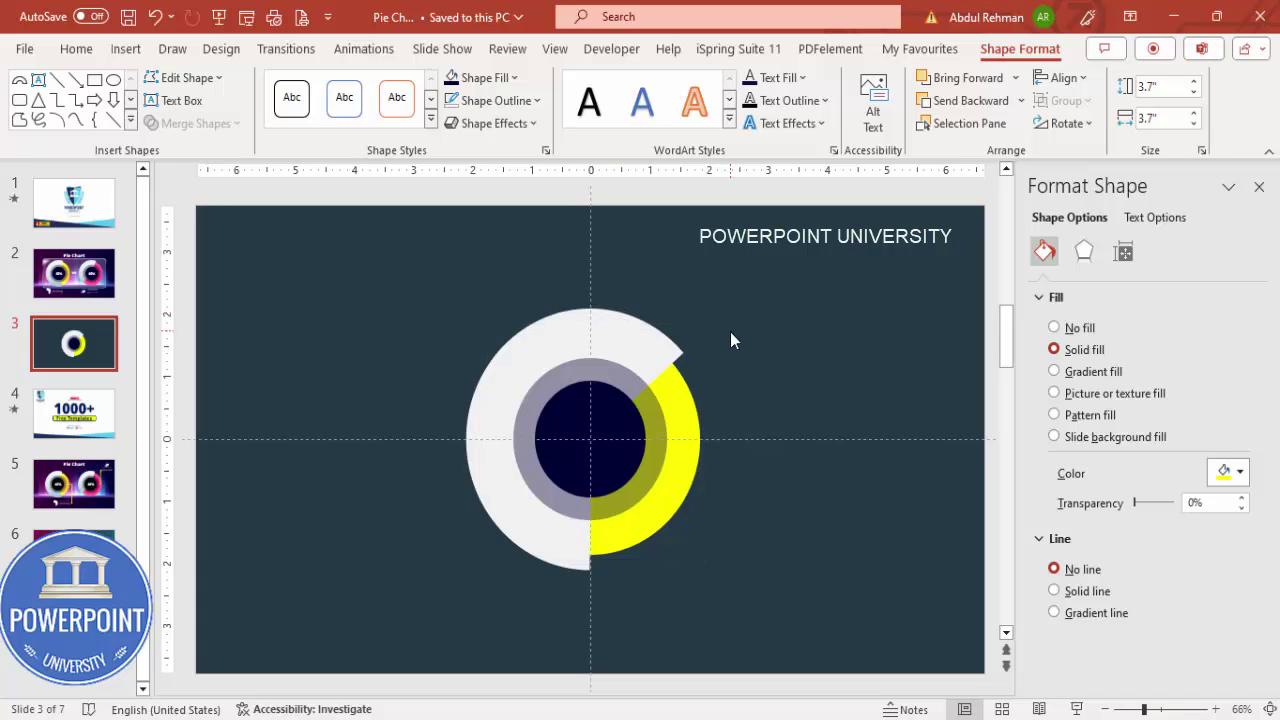
Step: Add a centre-aligned text box reading '25%' over the navy centre circle
left_click(136, 49)
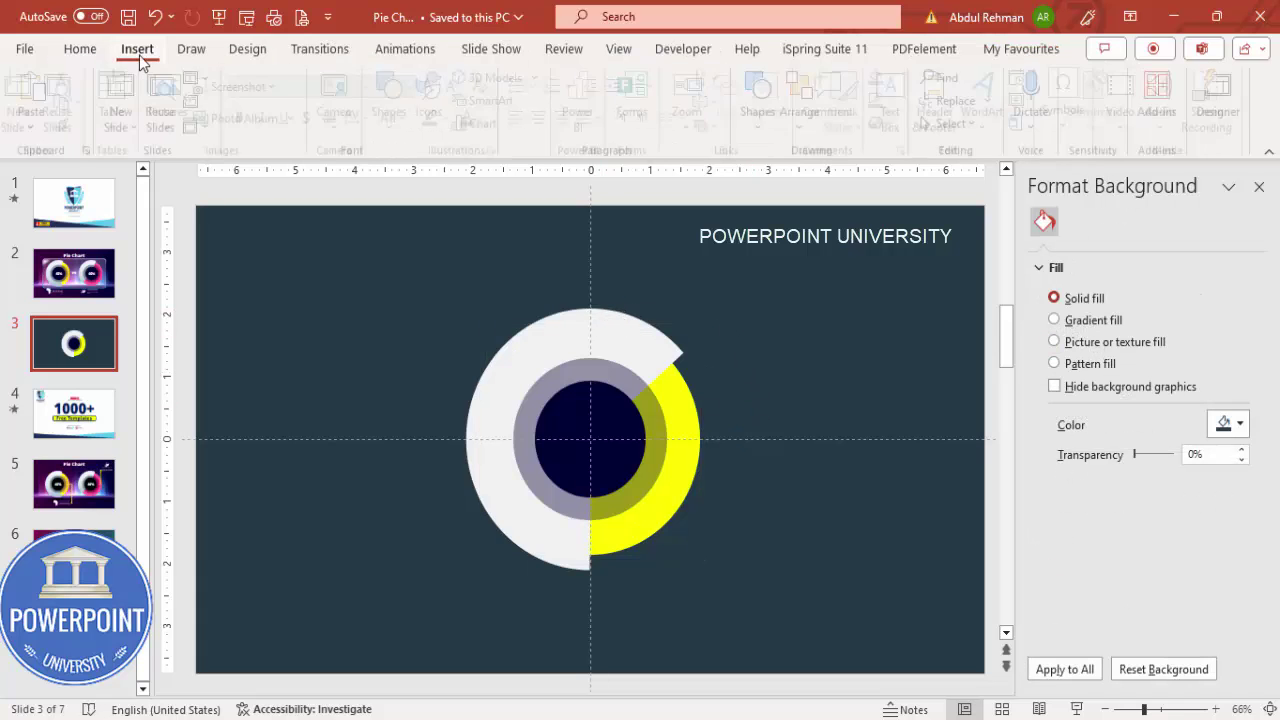
left_click(898, 95)
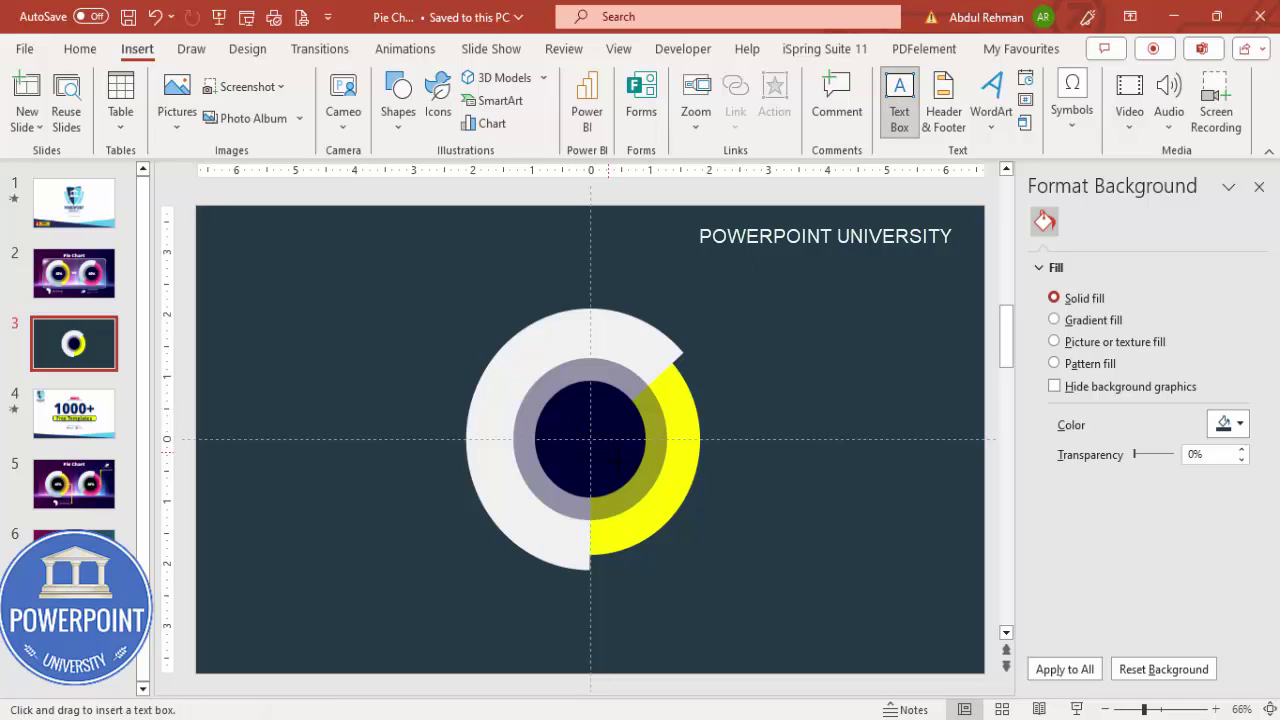
left_click_drag(567, 425, 625, 463)
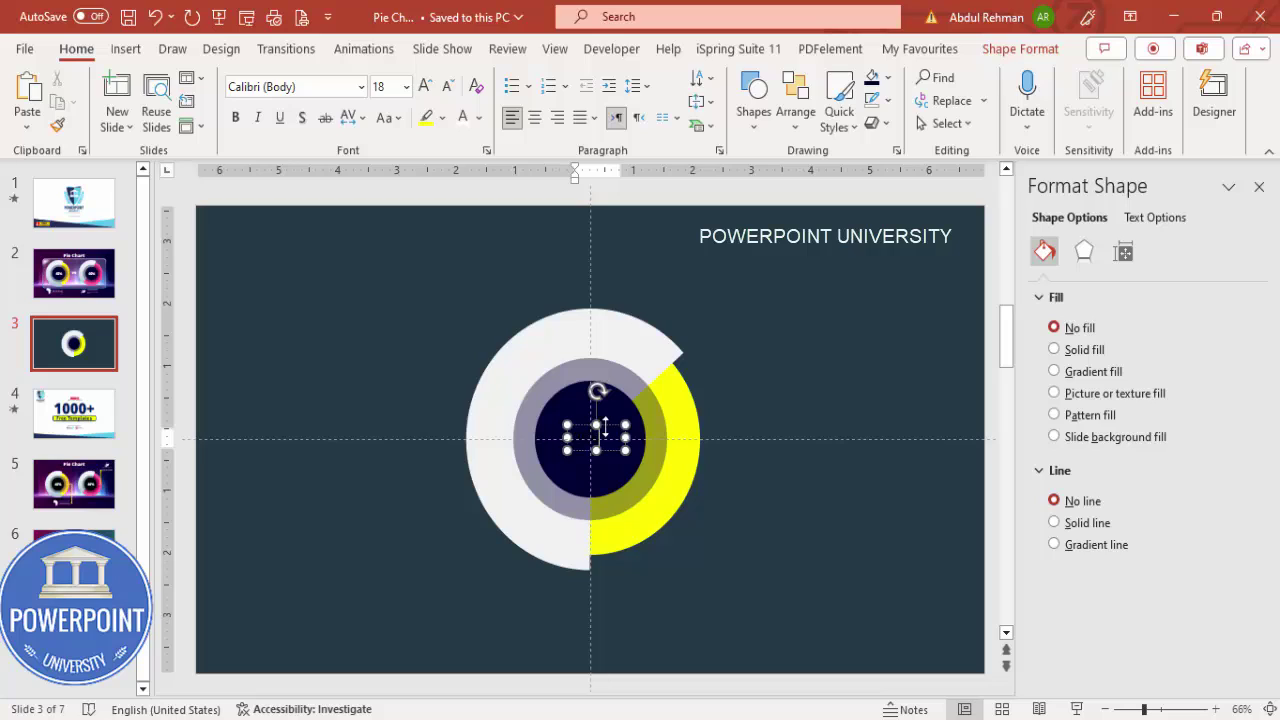
type("25%")
left_click(534, 117)
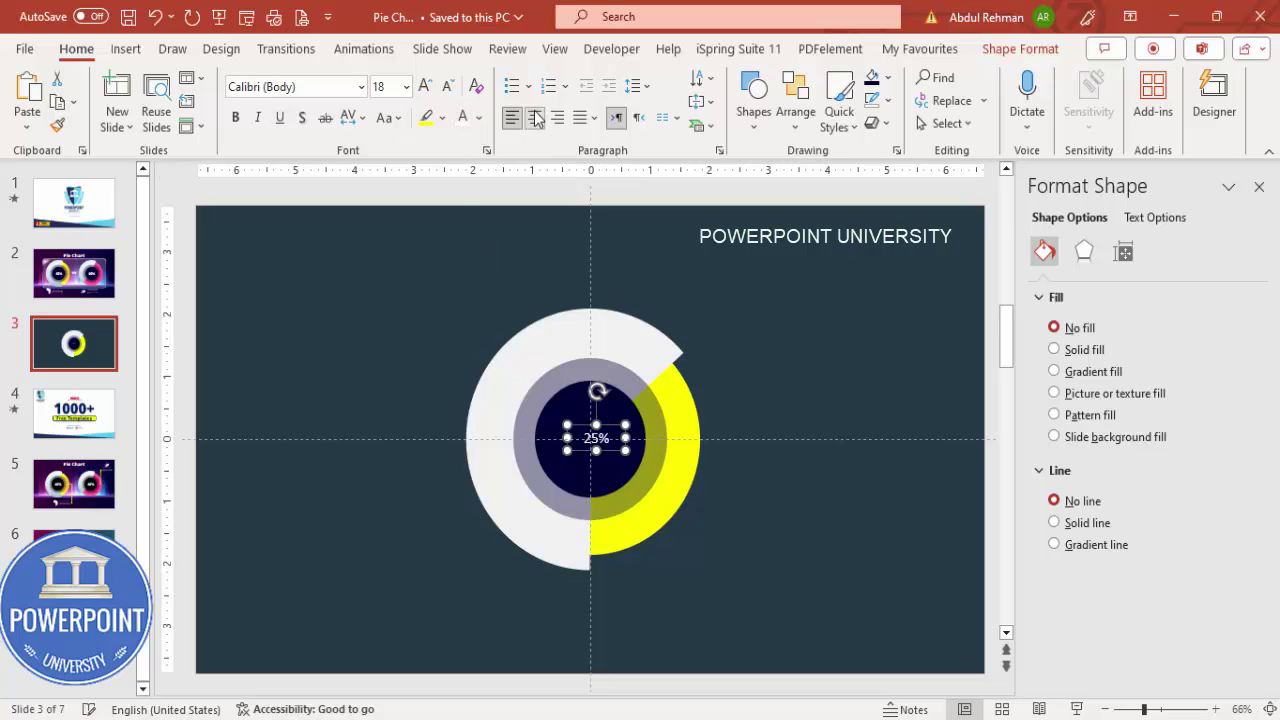
Step: Set the 25% label to Arial Black, grow it to size 28, and widen its box
left_click(322, 88)
type("Arial Black")
key("Return")
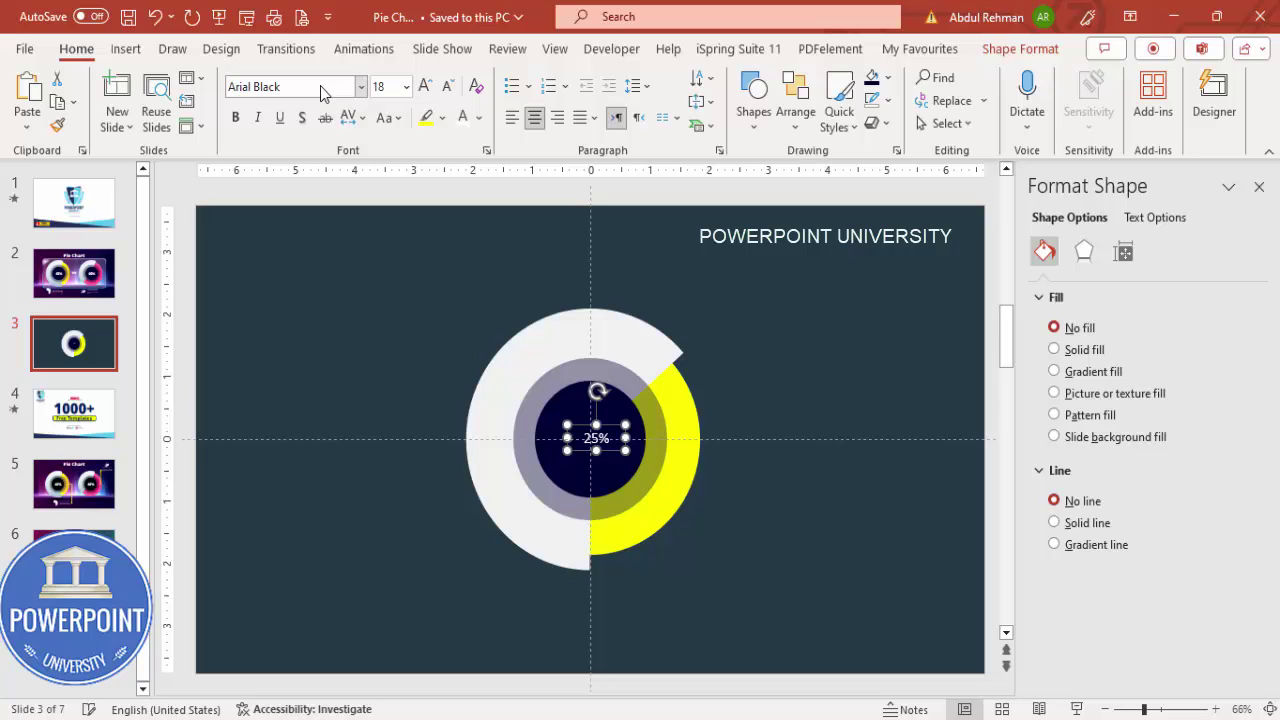
left_click(424, 87)
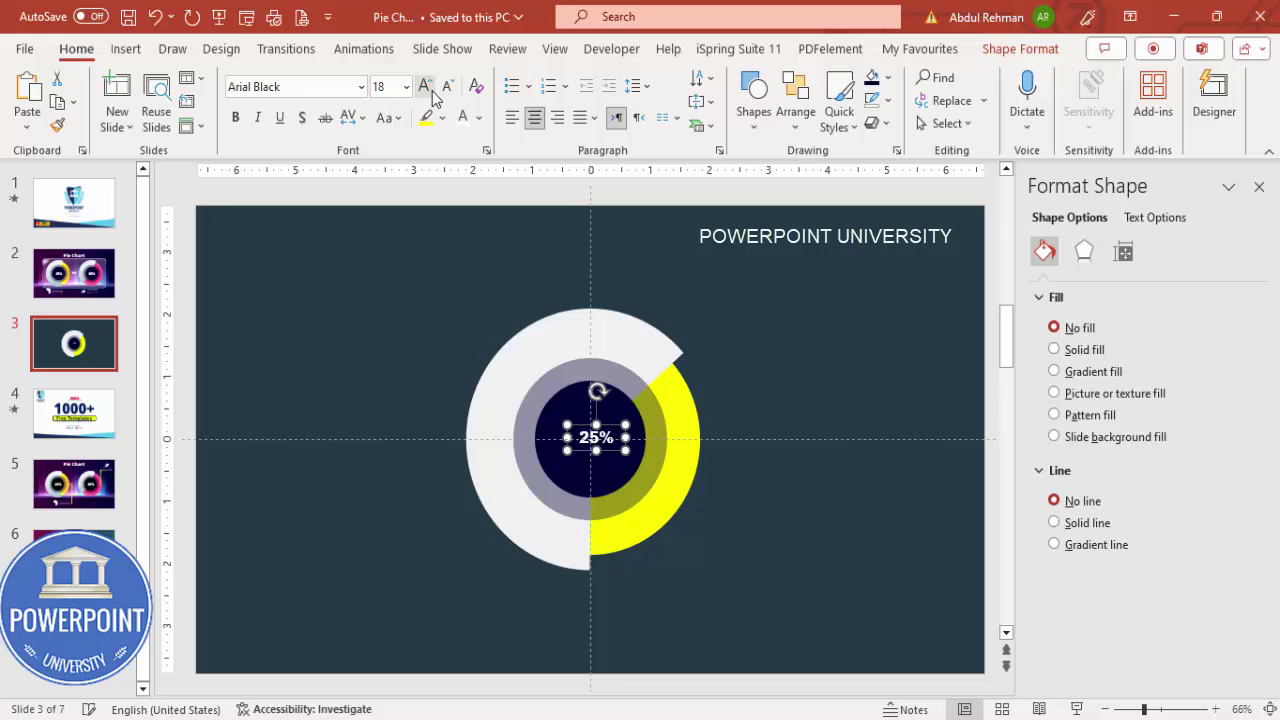
left_click(424, 87)
left_click(424, 87)
left_click_drag(627, 457, 648, 457)
left_click(1010, 49)
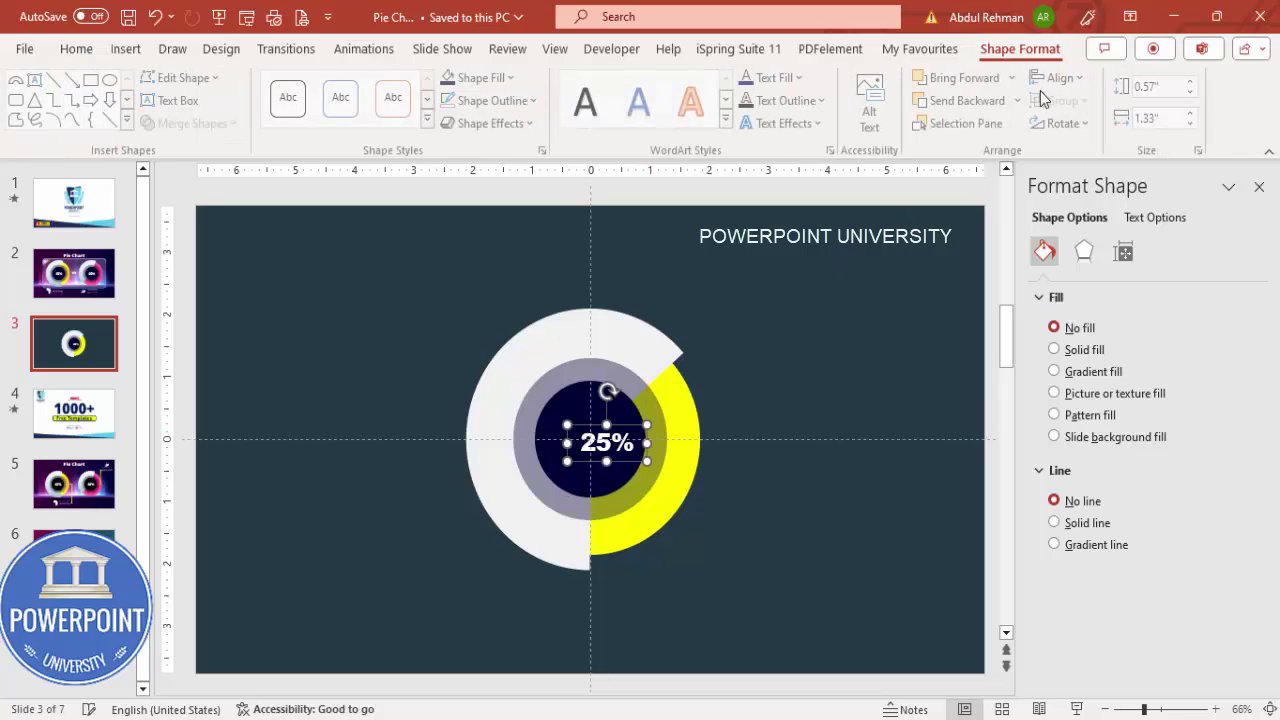
Step: Centre the 25% label on the slide, then nudge the whole donut chart onto the centre guide
left_click(1062, 78)
left_click(1083, 136)
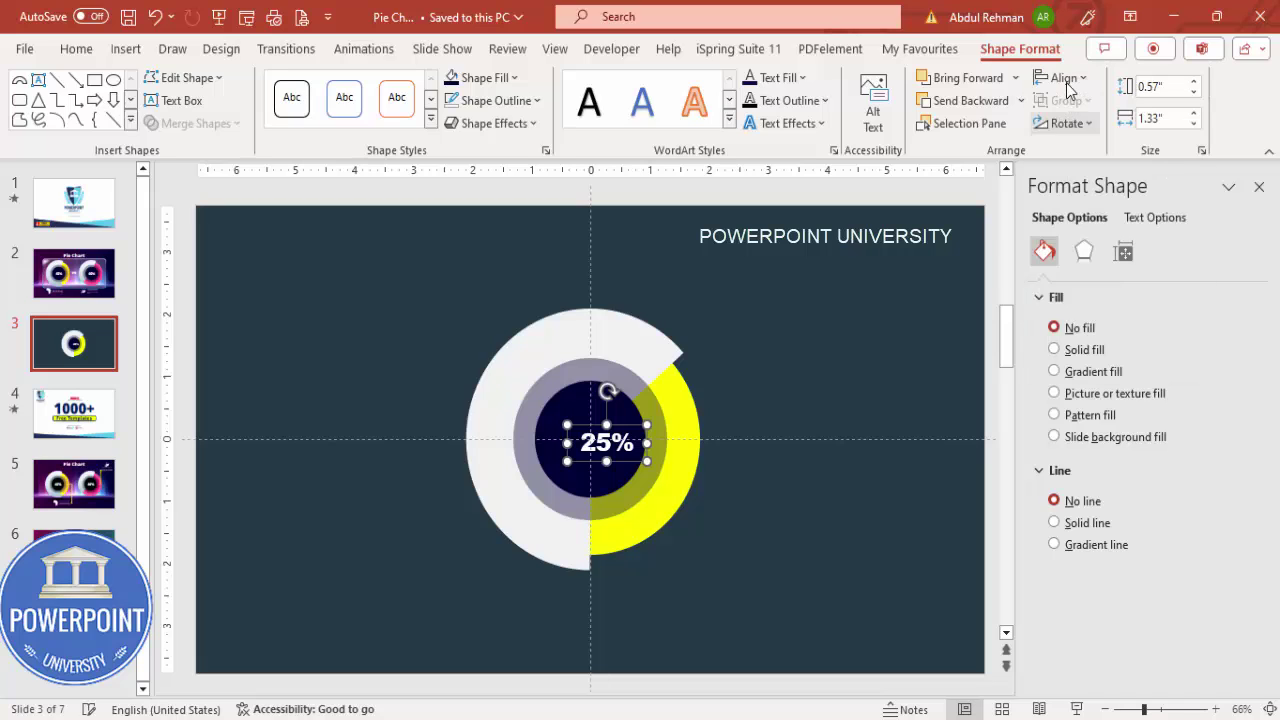
left_click(1062, 78)
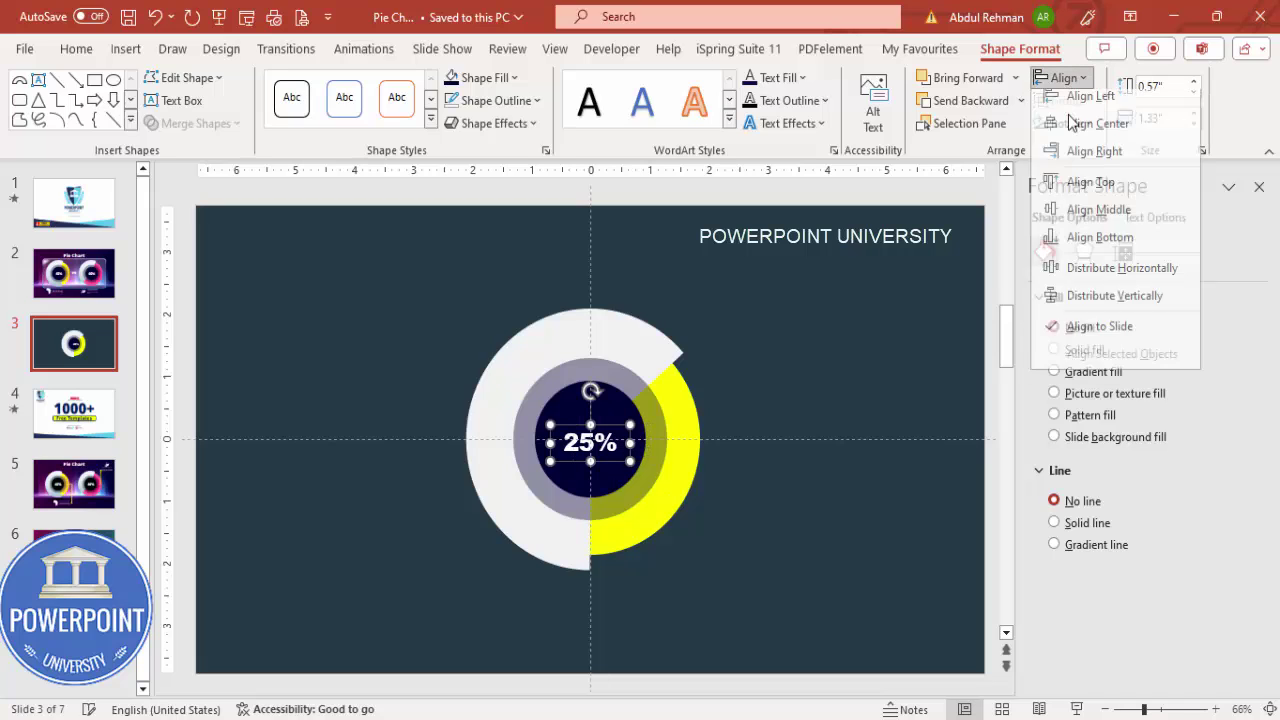
left_click(1108, 216)
left_click_drag(799, 268, 412, 594)
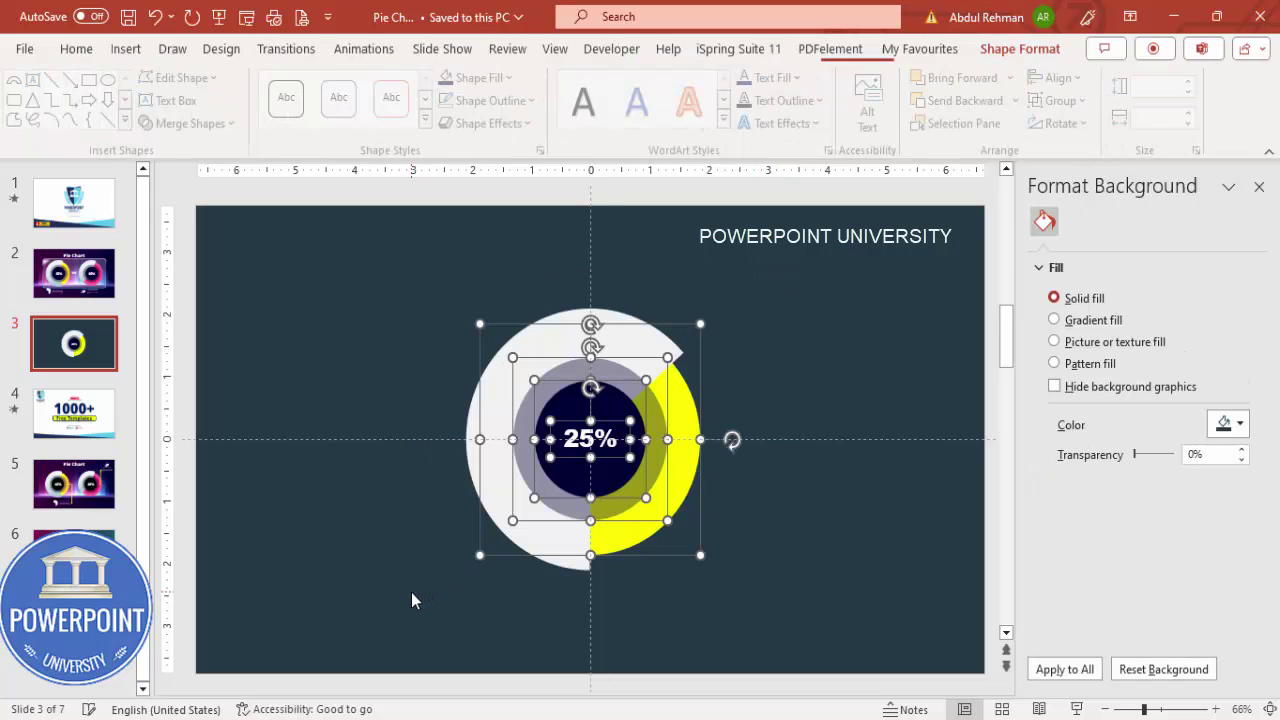
key("Left")
key("Left")
key("Left")
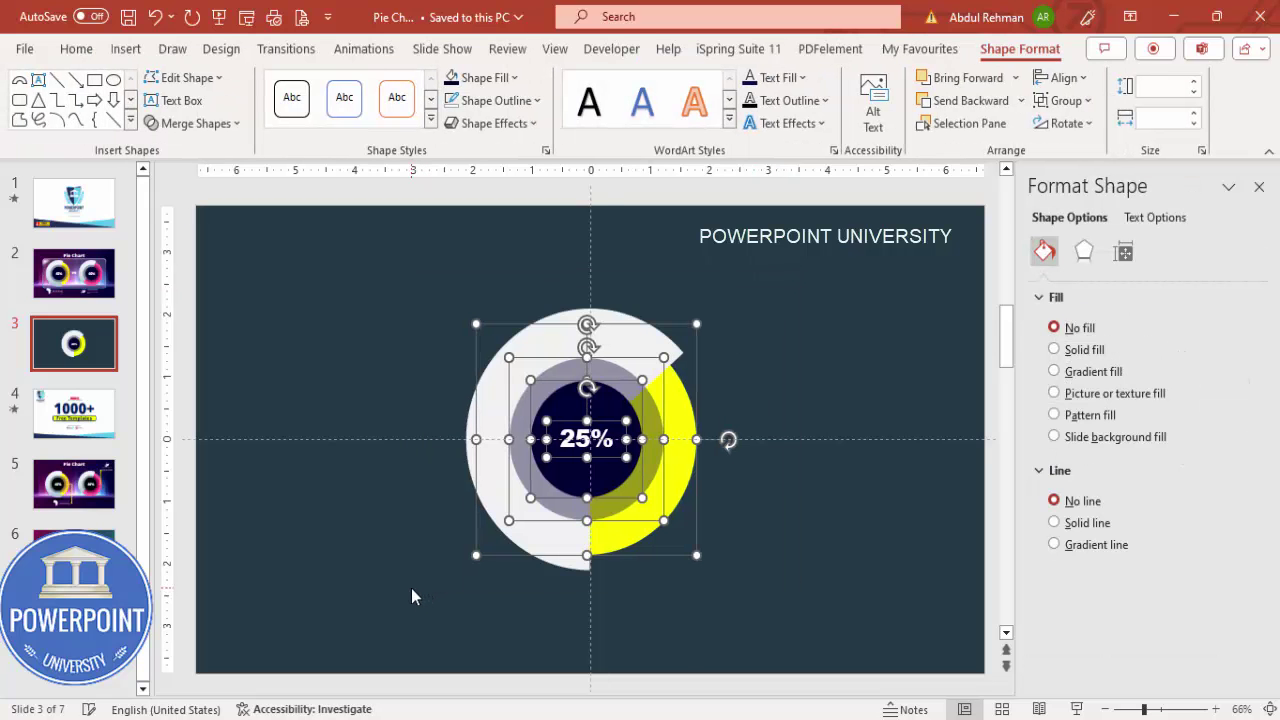
key("Left")
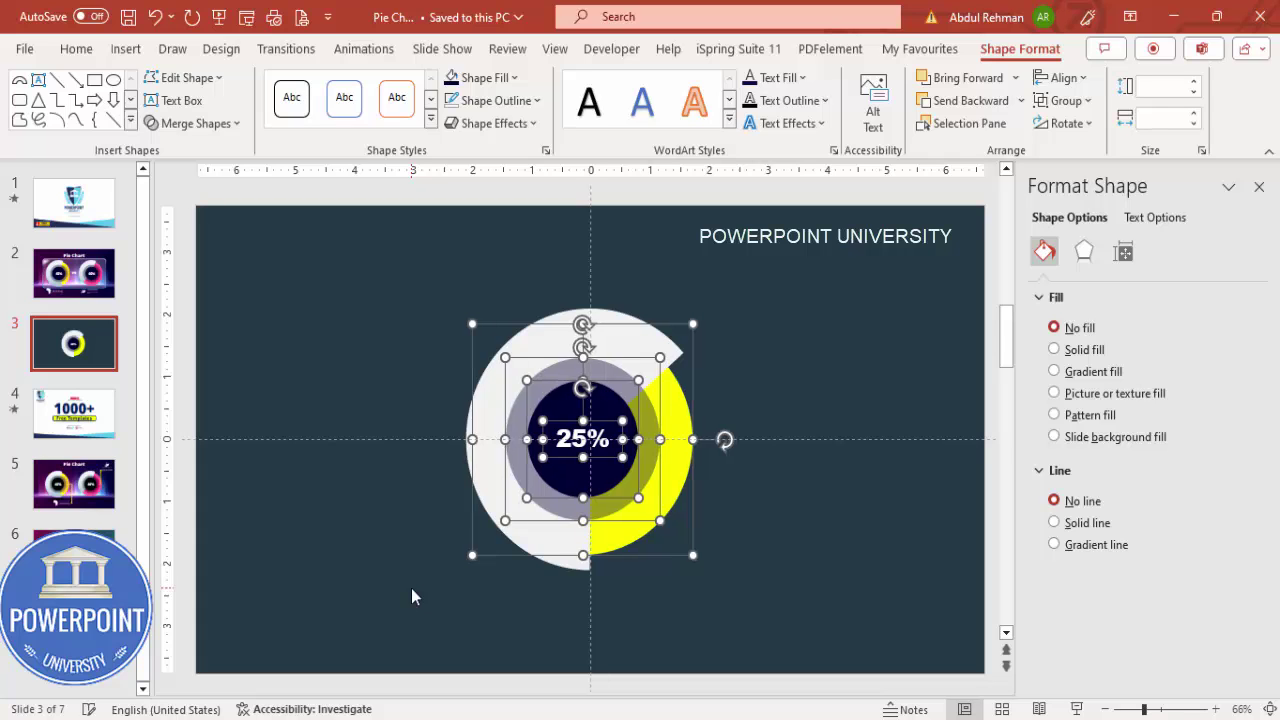
key("Right")
key("Right")
key("Right")
left_click(321, 240)
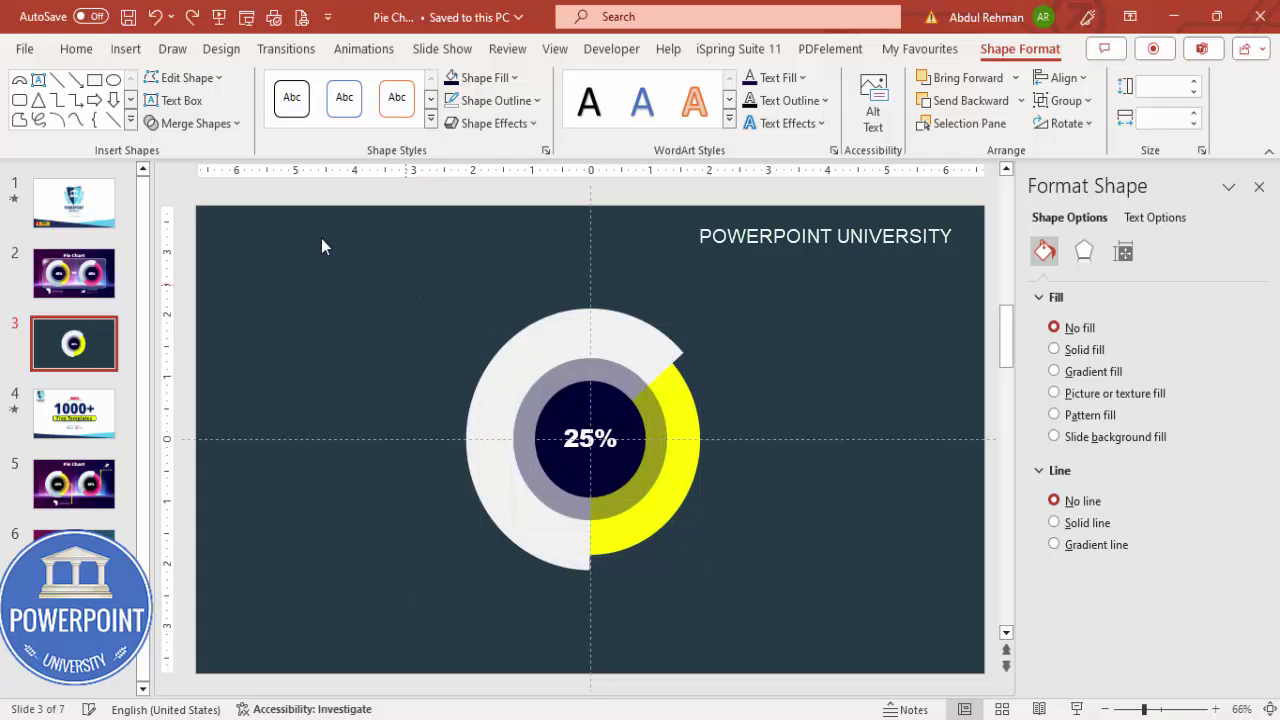
Step: Move the donut chart into the left half and Ctrl-drag an identical copy into the right half
left_click_drag(750, 633, 842, 672)
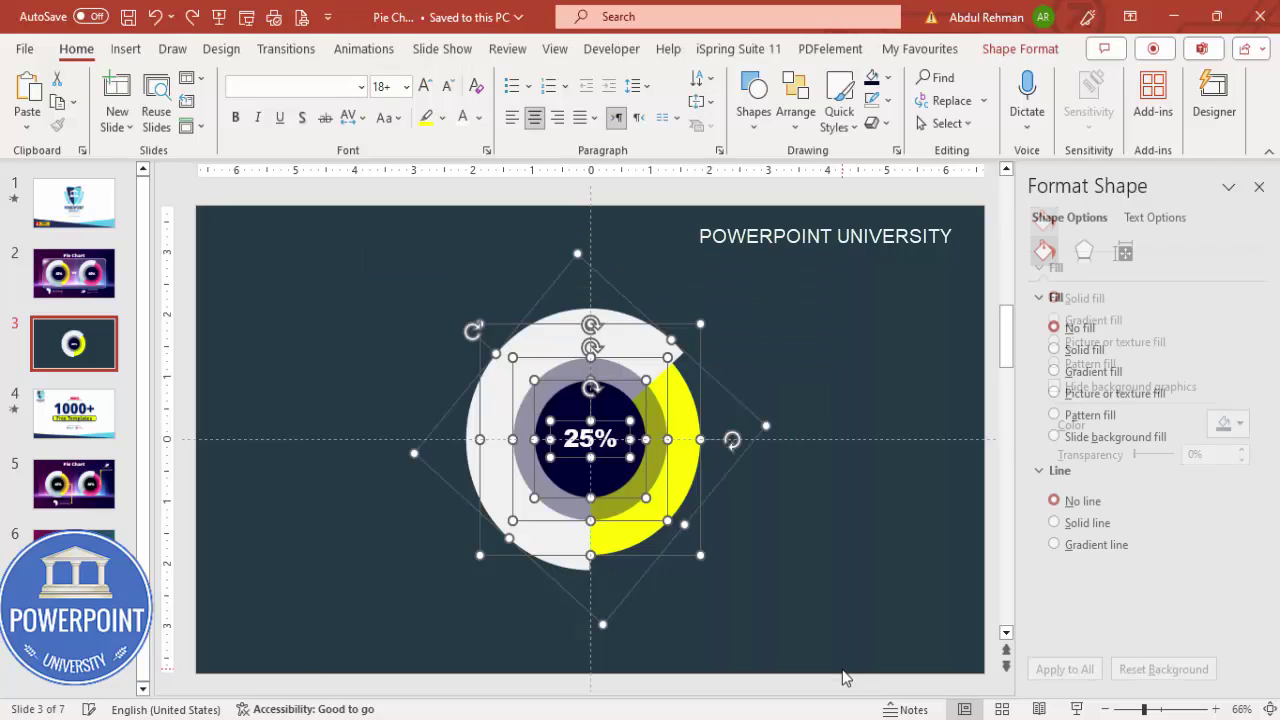
left_click_drag(726, 466, 565, 463)
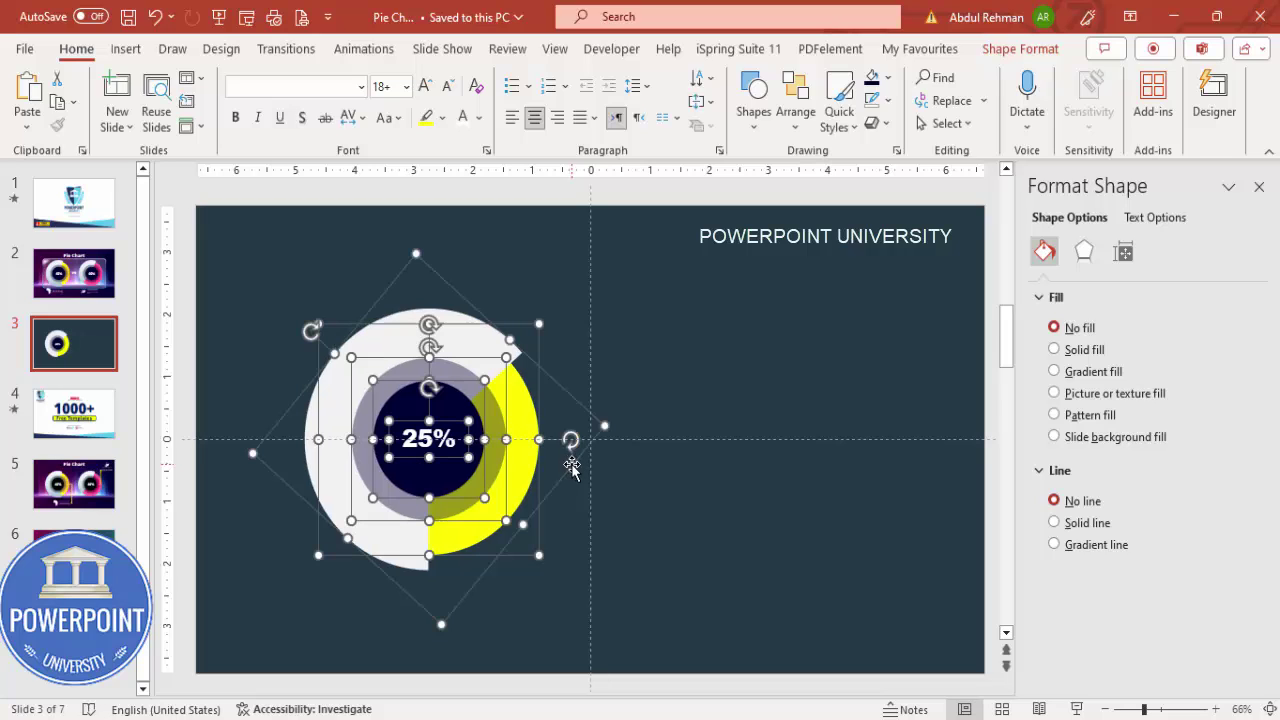
left_click_drag(571, 464, 895, 464)
key("Right")
key("Right")
key("Right")
key("Right")
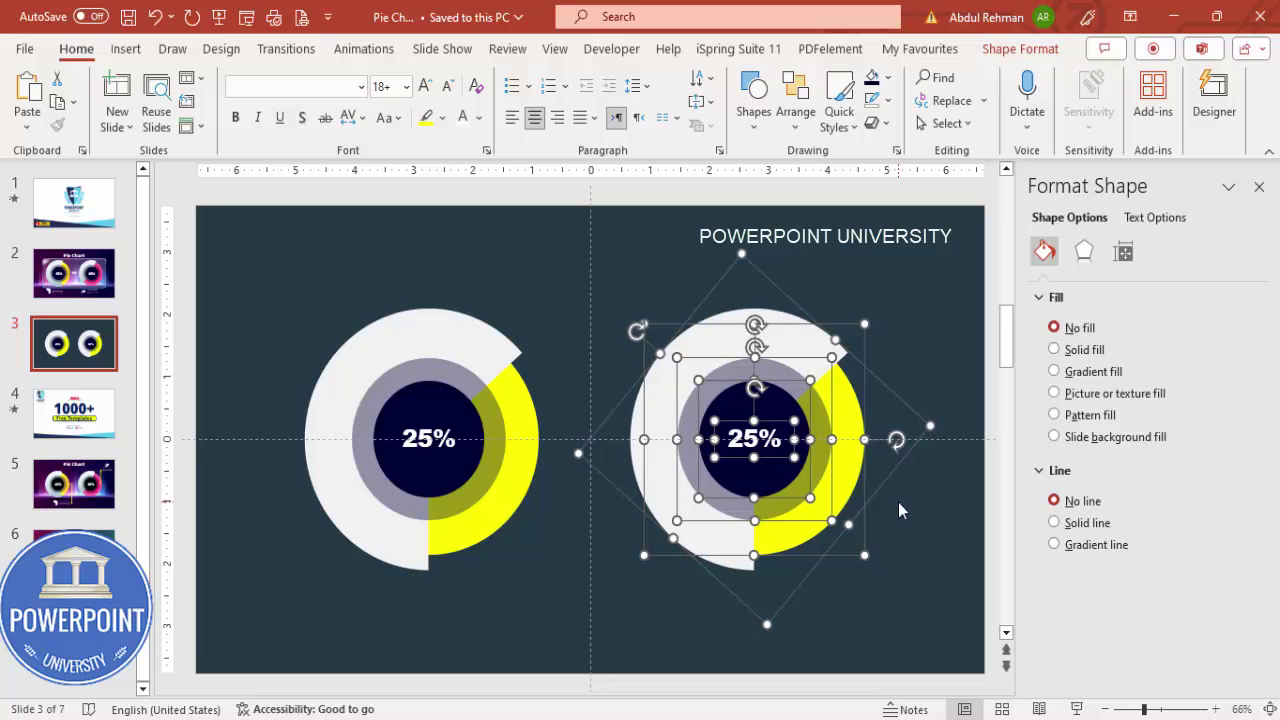
key("Right")
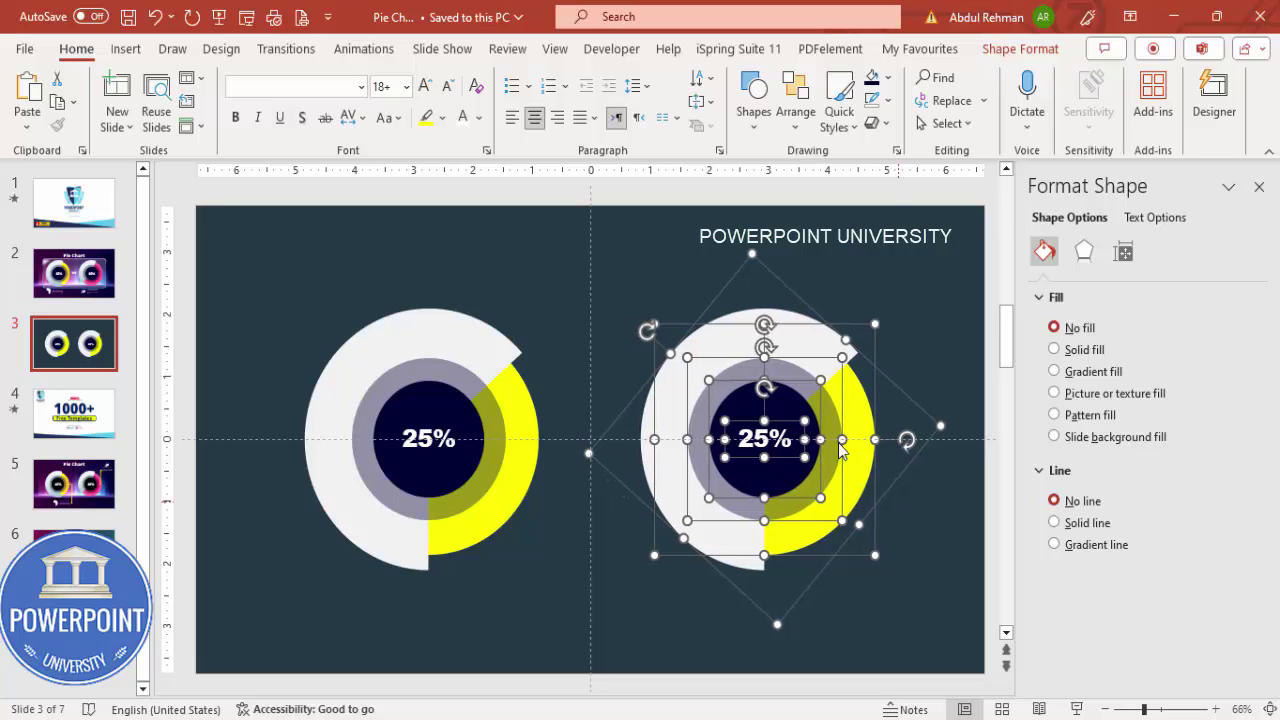
left_click(888, 245)
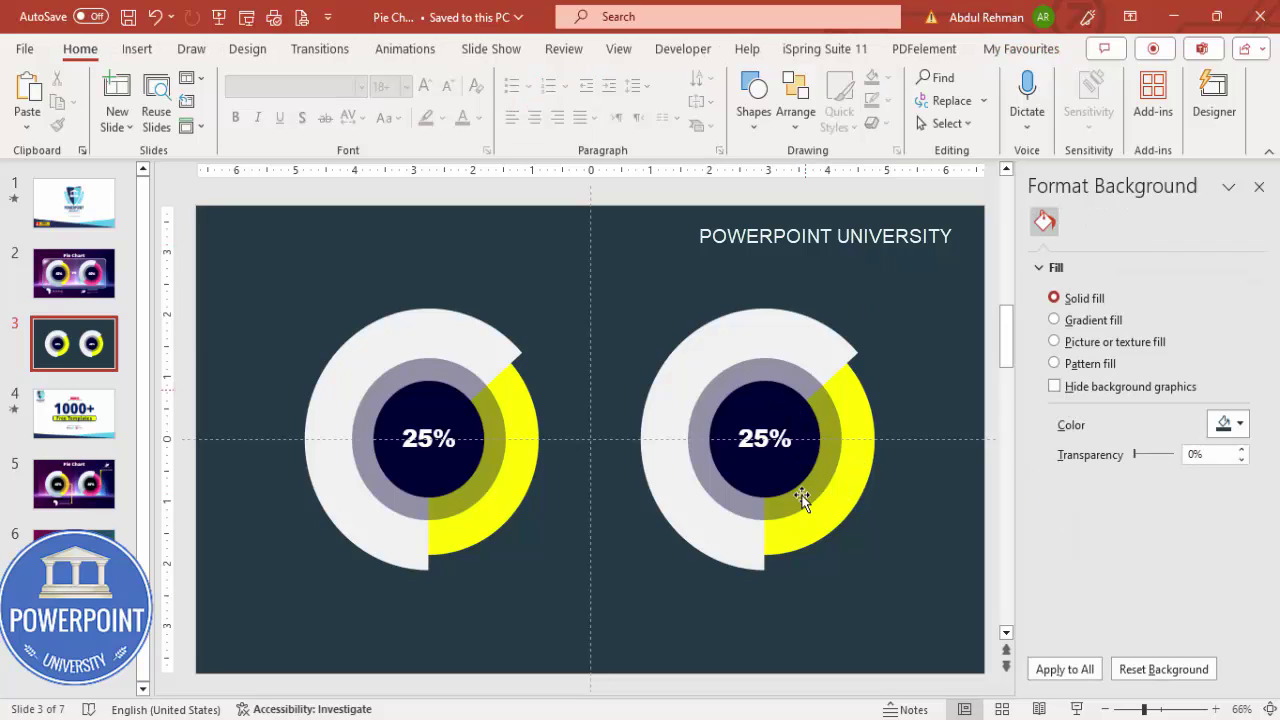
Step: Shorten the right donut's white arc and extend its yellow arc further around the ring
left_click(745, 500)
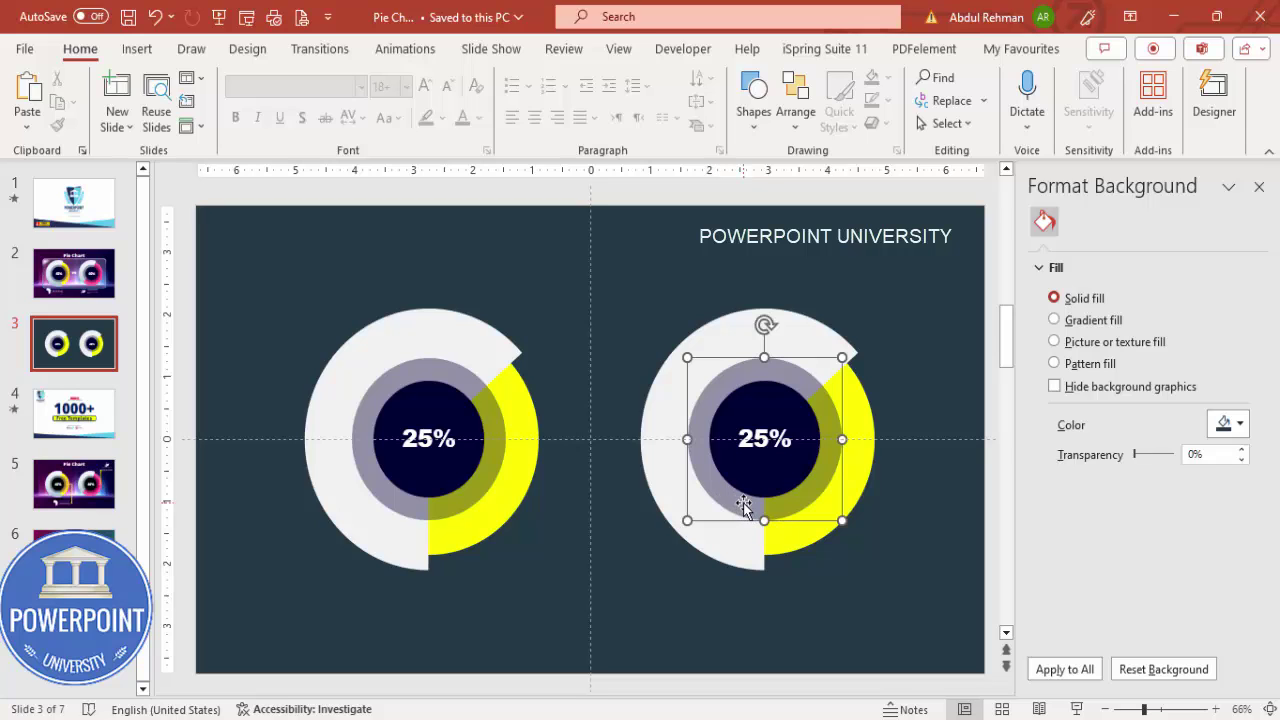
left_click(752, 562)
left_click_drag(762, 571, 666, 548)
left_click(763, 546)
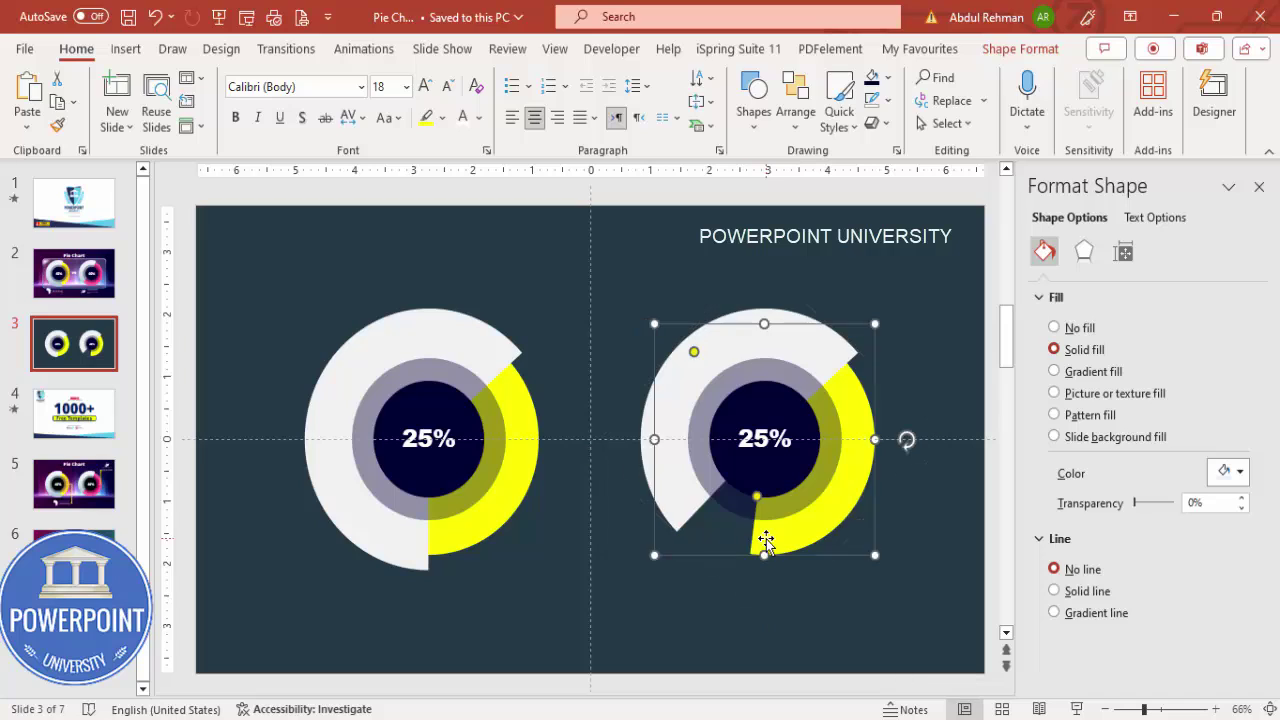
left_click_drag(756, 498, 709, 469)
Step: Change the right donut's percentage label from 25% to 60%
left_click(866, 570)
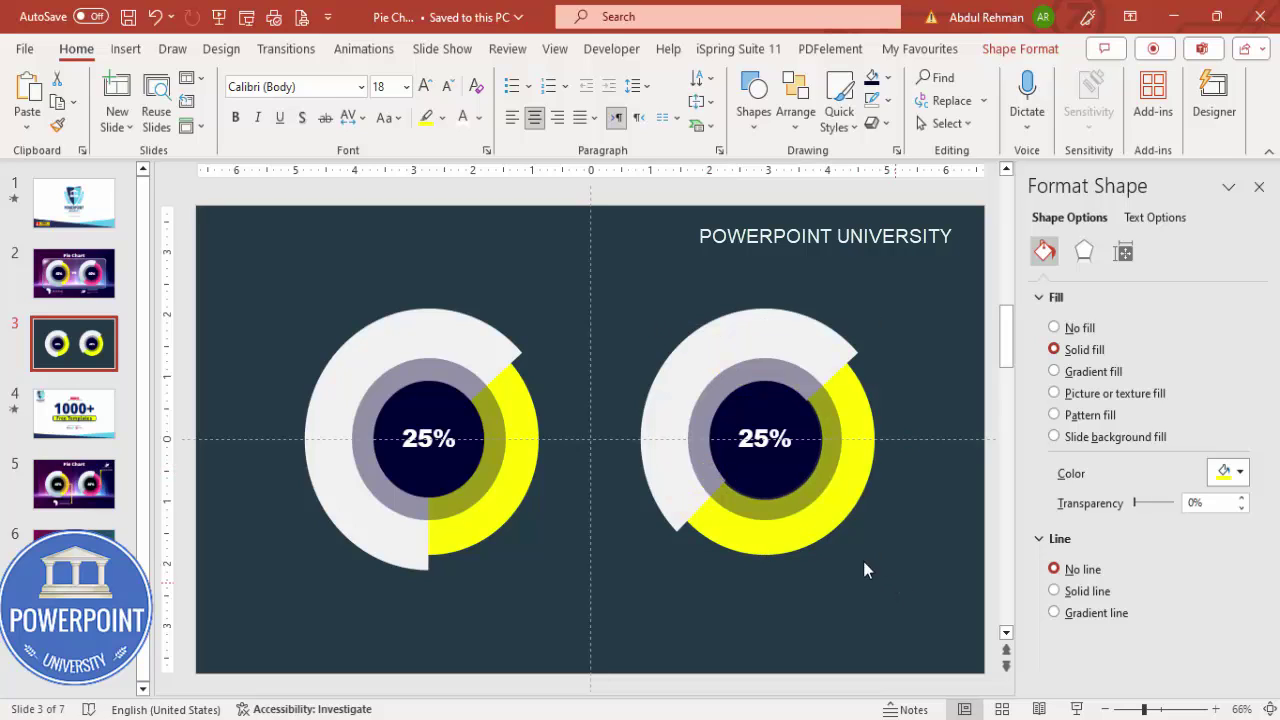
left_click(754, 440)
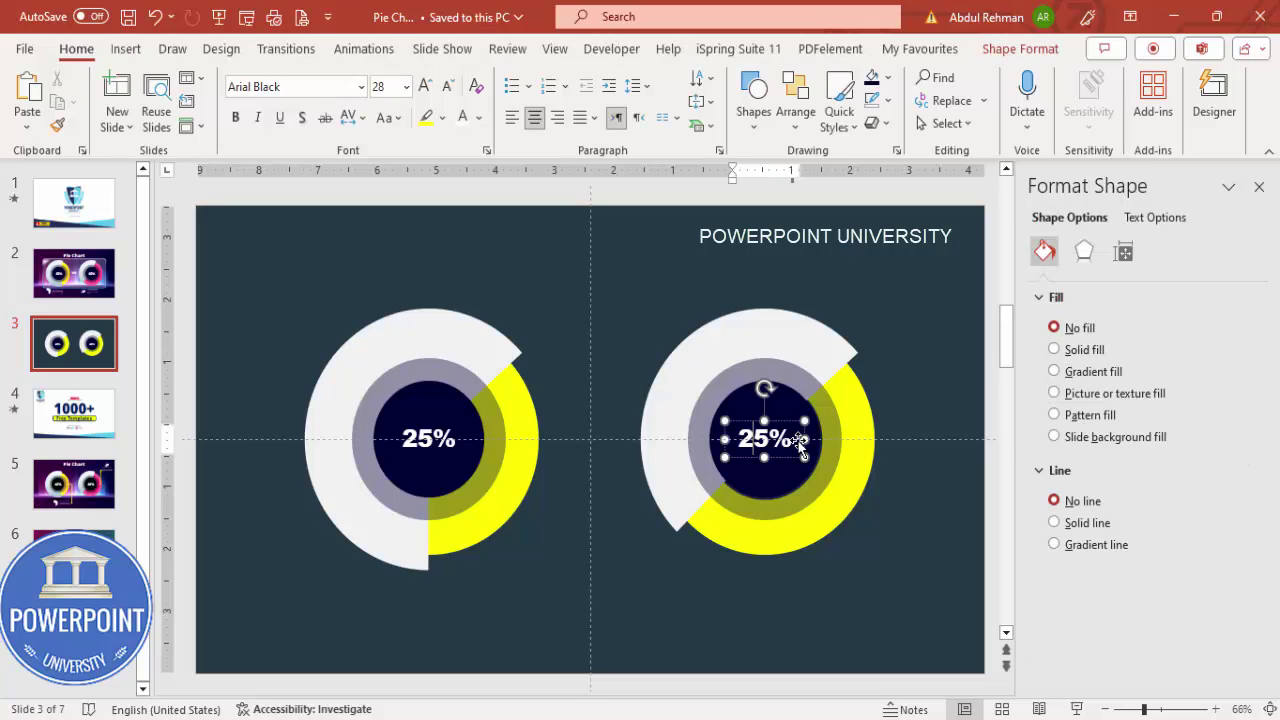
key("BackSpace")
key("BackSpace")
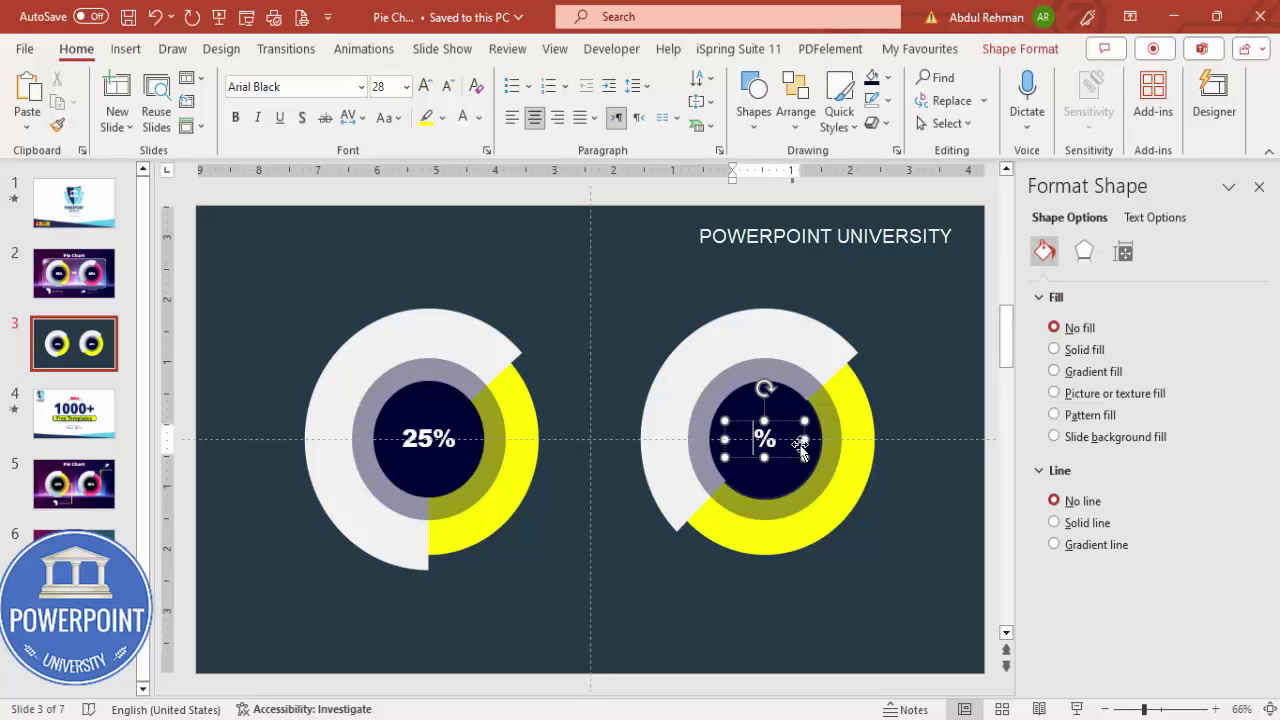
type("60")
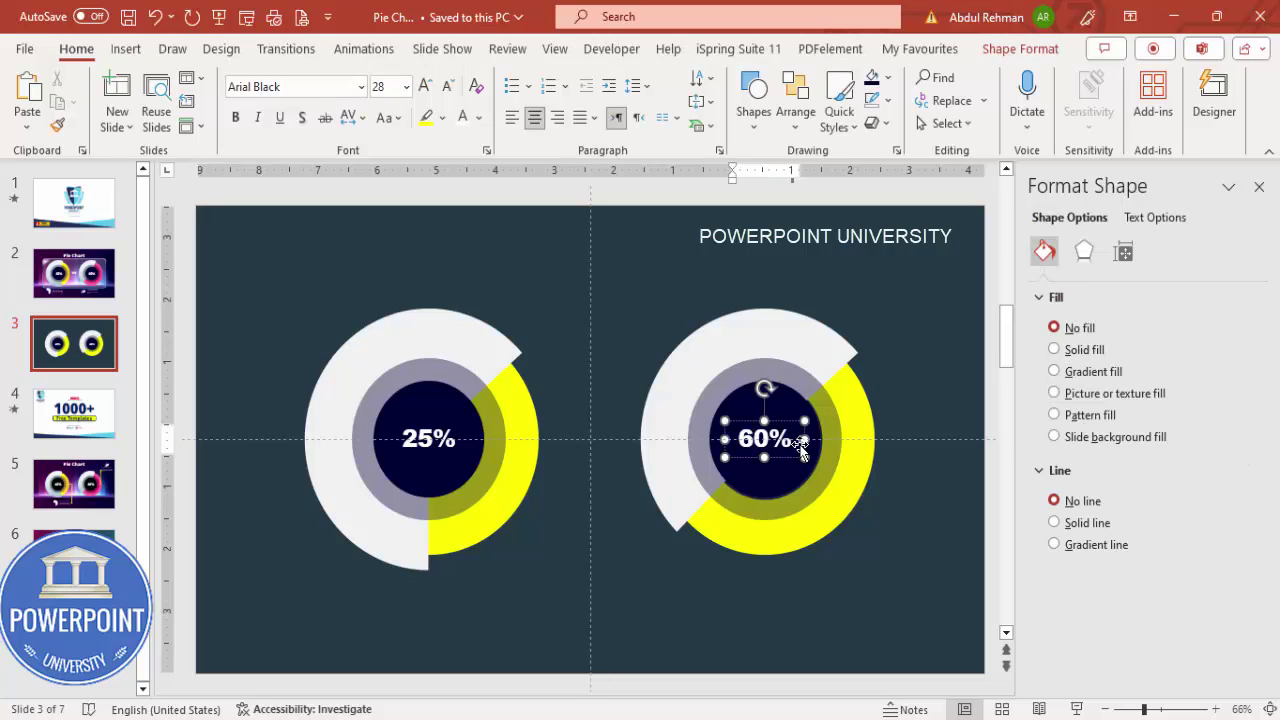
left_click(906, 421)
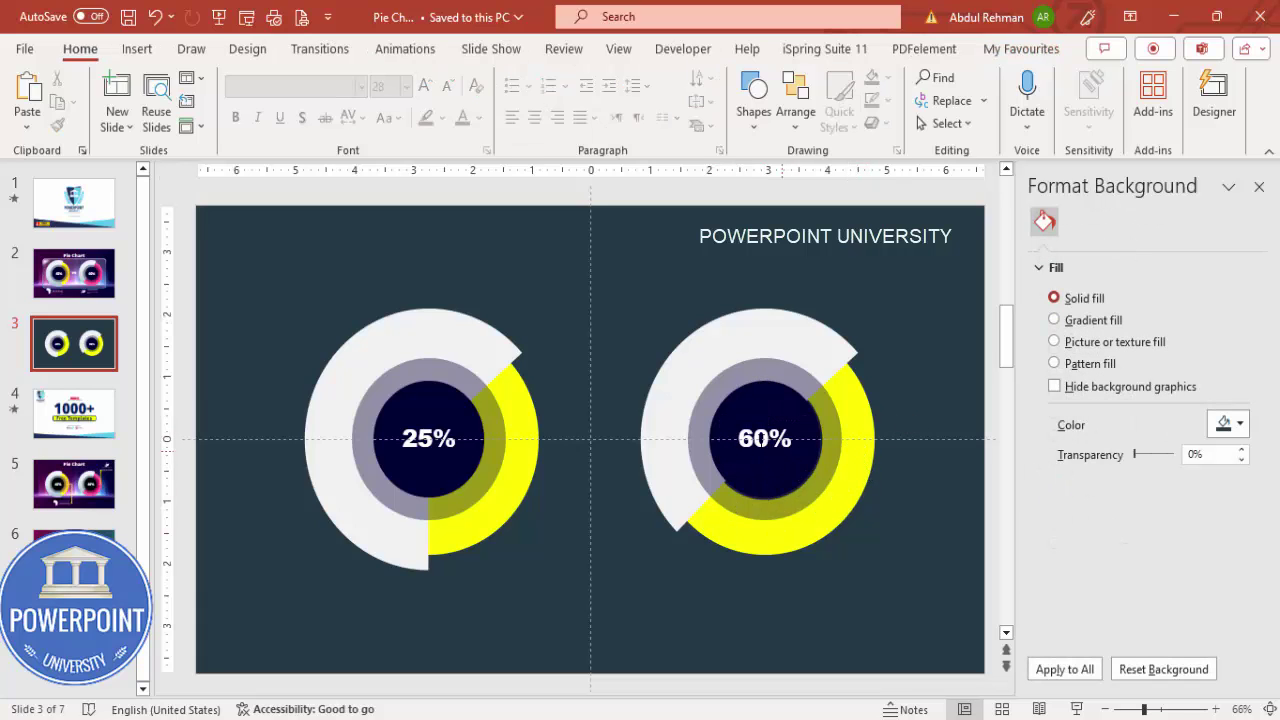
Step: Recolour the right donut's yellow ring light blue
left_click(829, 510)
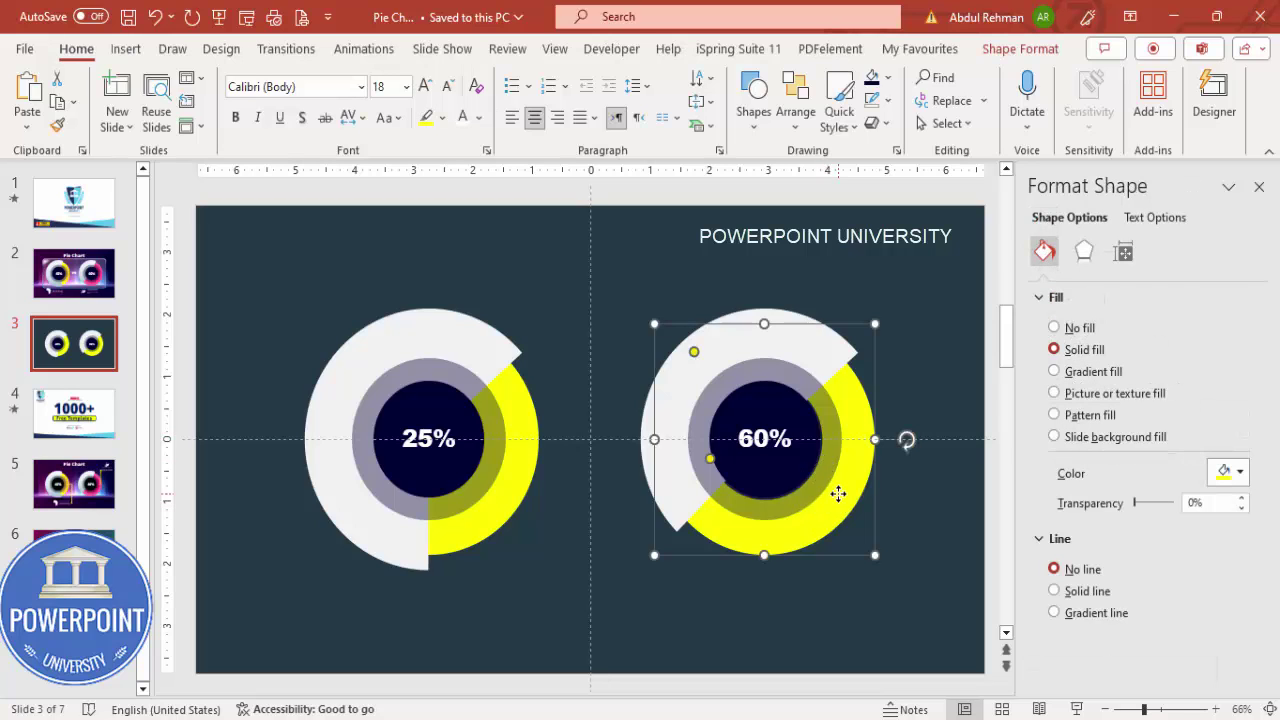
left_click(1238, 474)
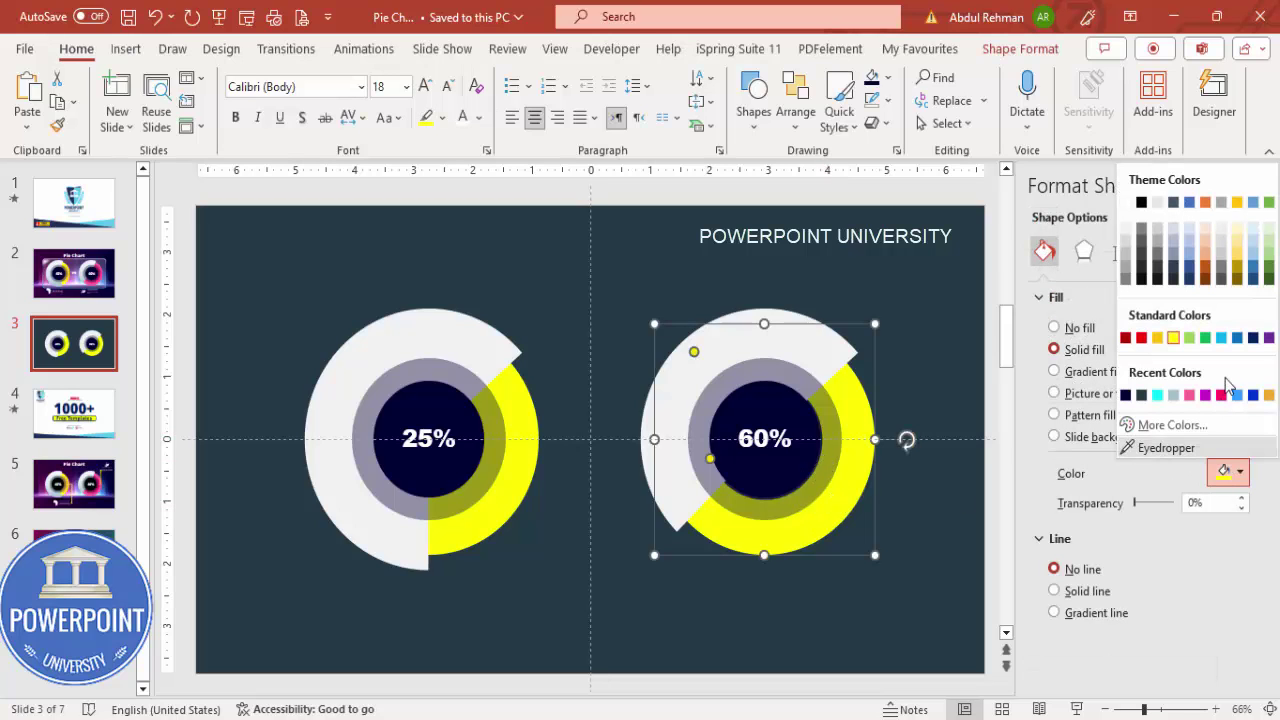
left_click(1221, 339)
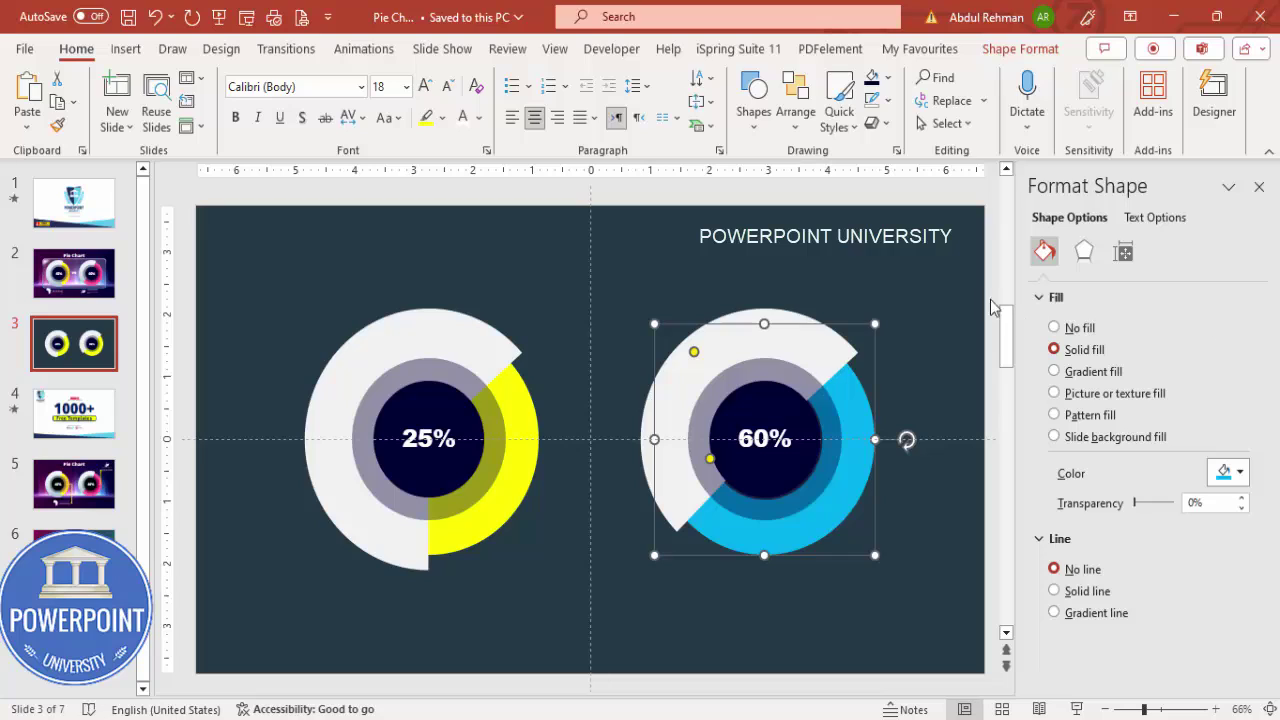
left_click(937, 273)
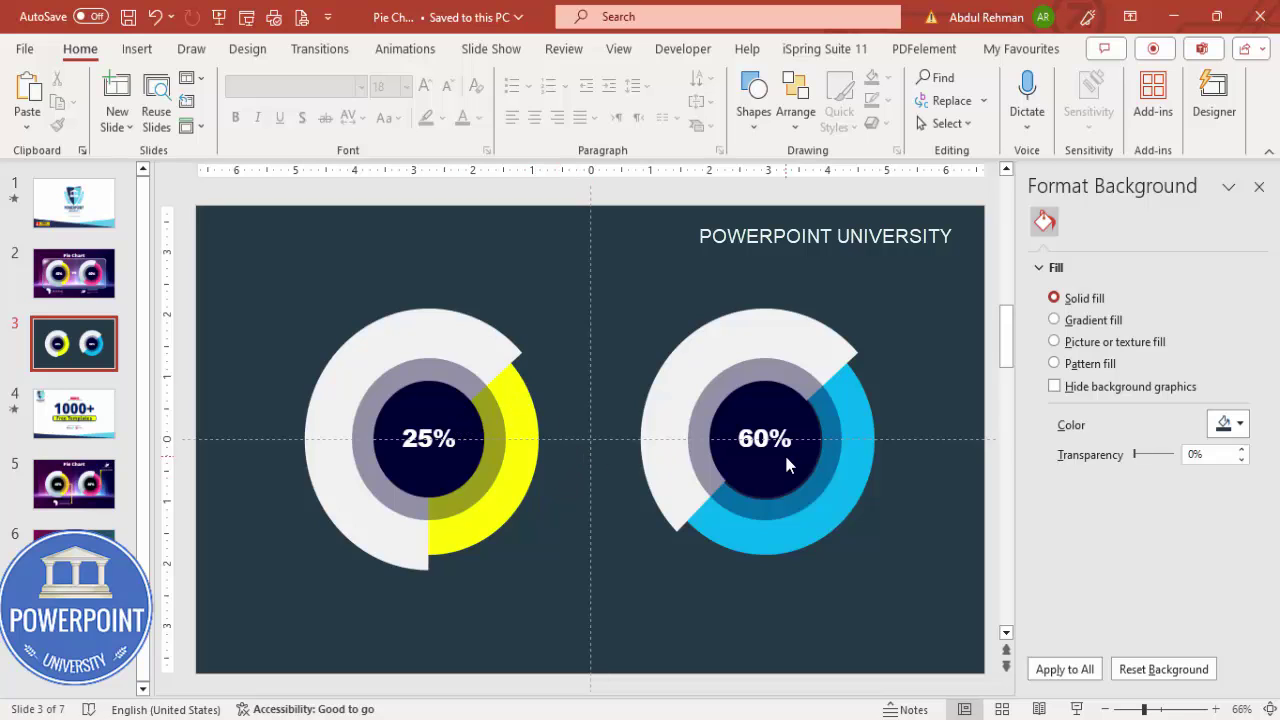
Step: Draw a small text box between the two charts containing 'Vs'
left_click(137, 49)
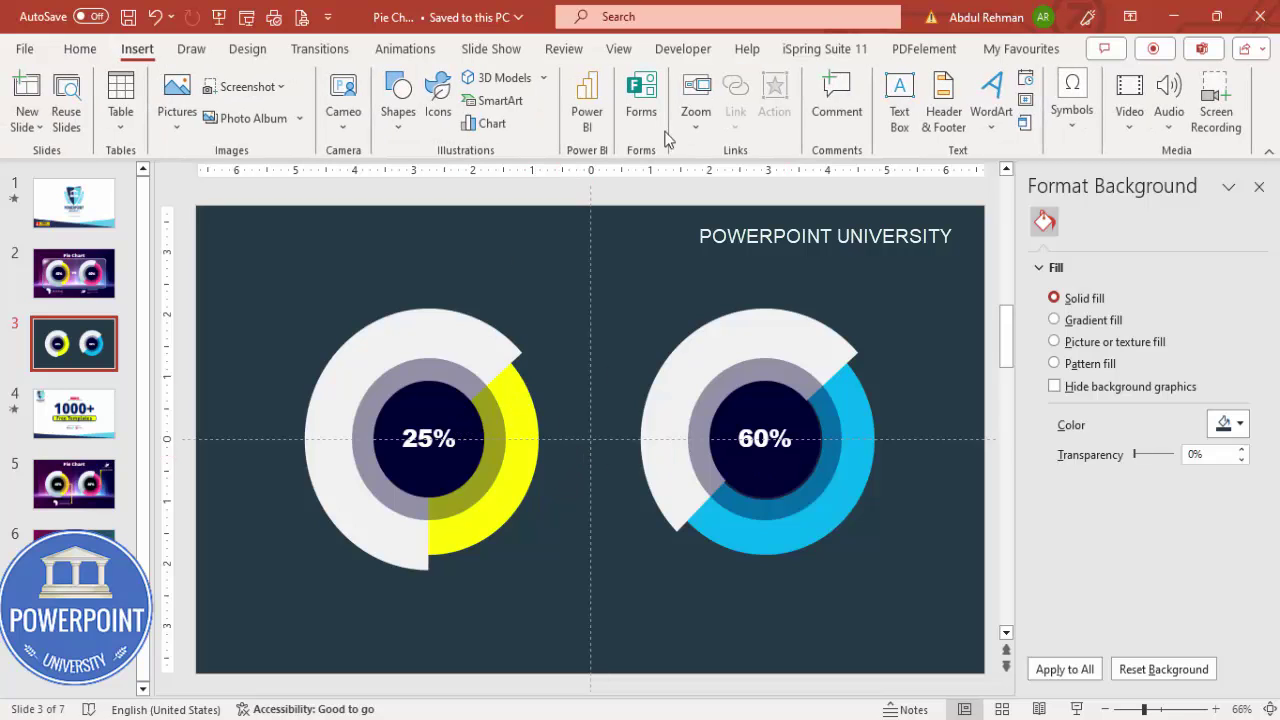
left_click(900, 100)
left_click_drag(574, 323, 637, 345)
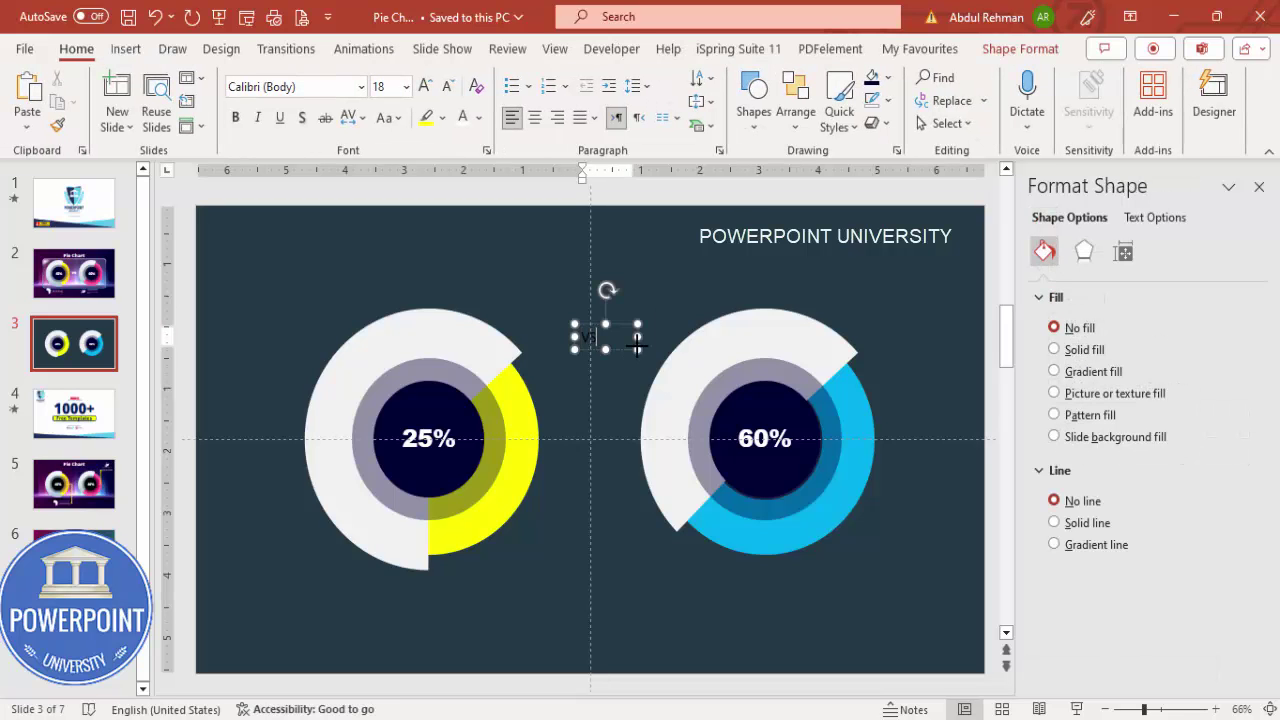
type("Vs")
key("Escape")
Step: Format the VS label as white, centred, Arial Black at size 28
left_click(463, 117)
left_click(534, 117)
left_click(335, 86)
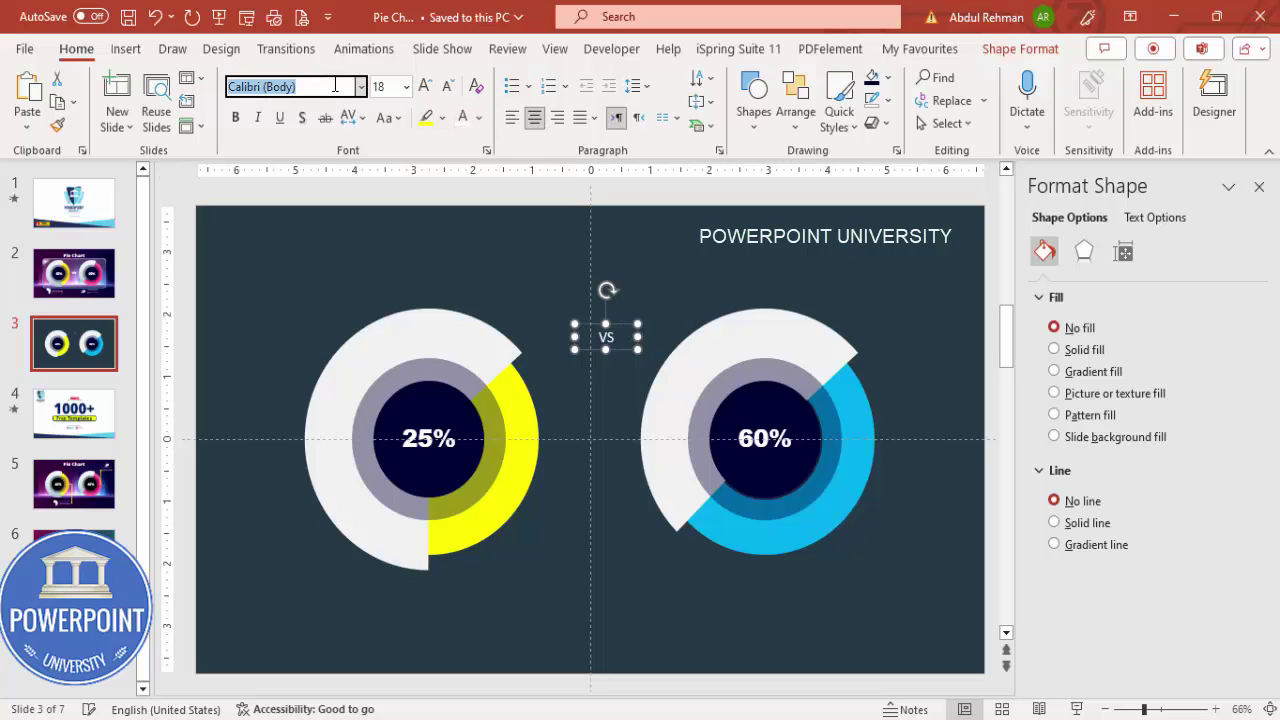
type("Arai")
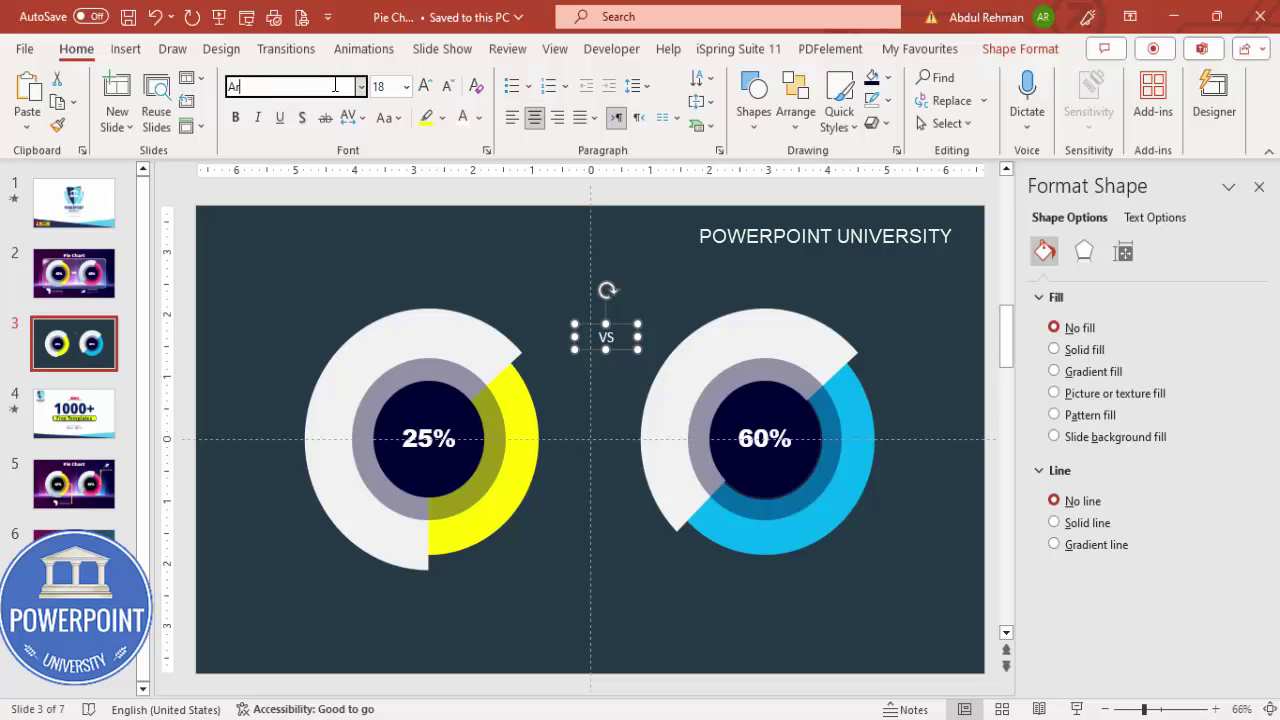
type("ial")
key("Return")
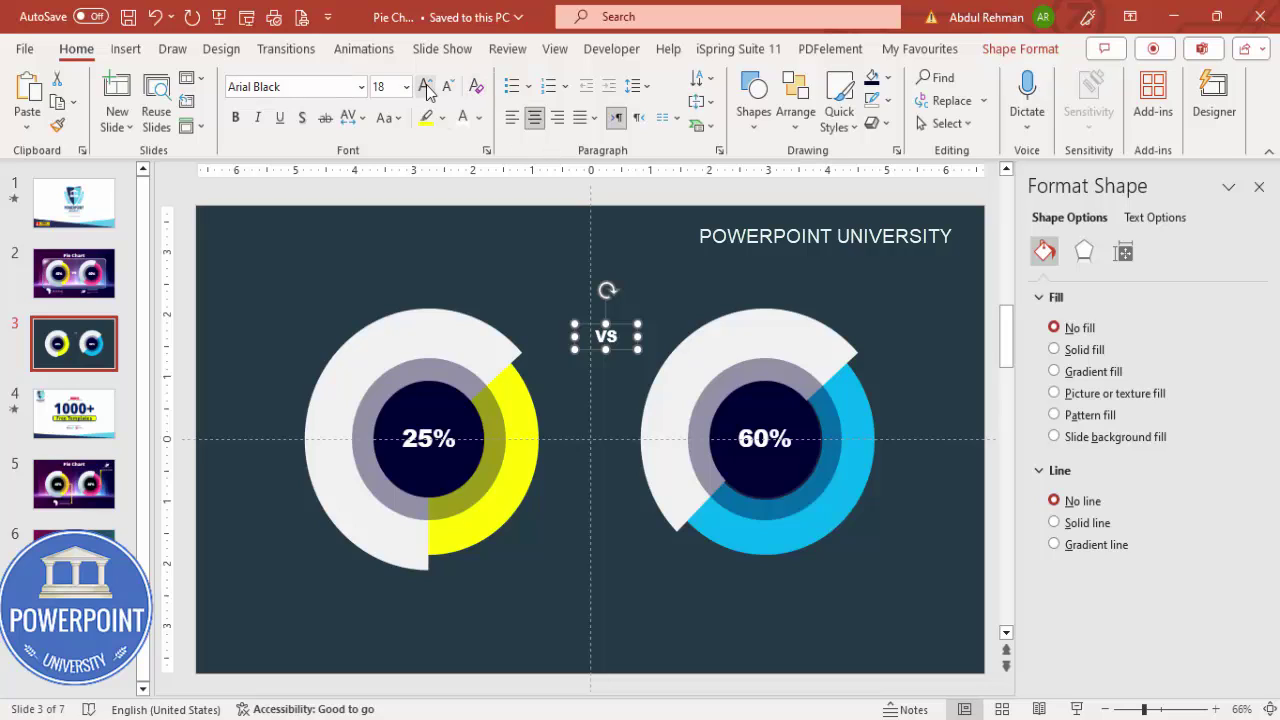
key("ctrl+shift+period")
key("ctrl+shift+period")
key("ctrl+shift+period")
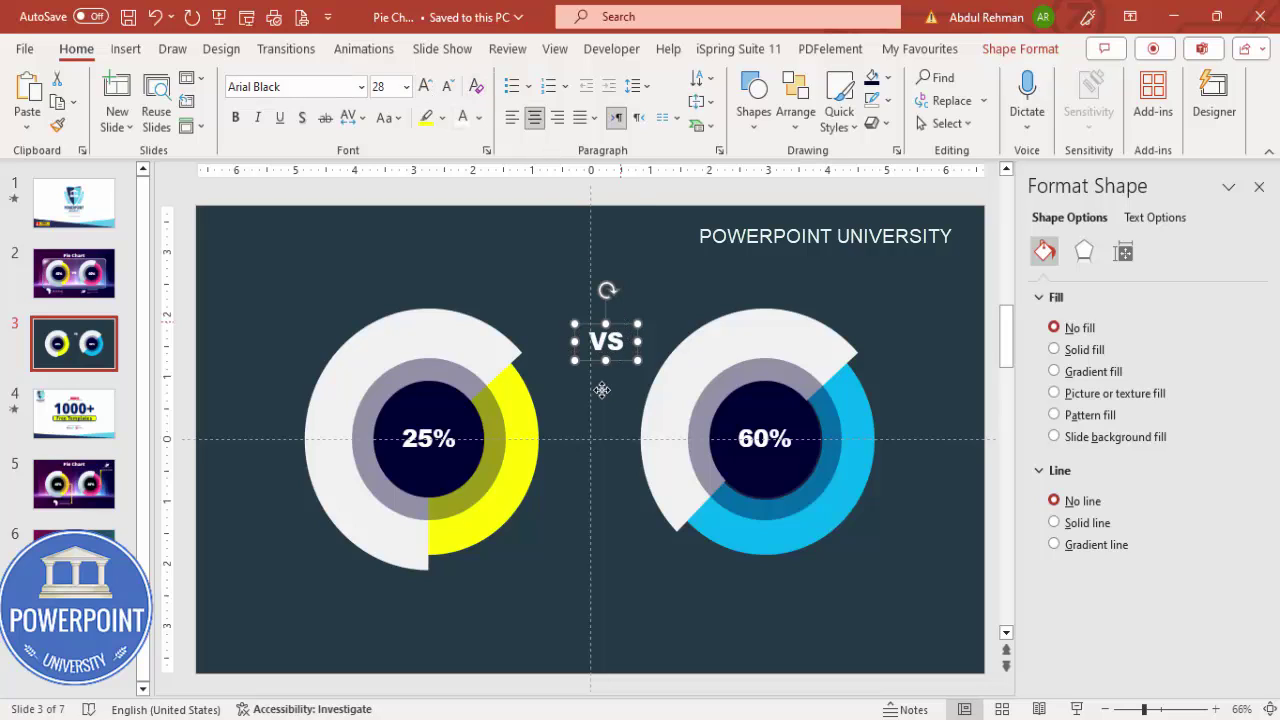